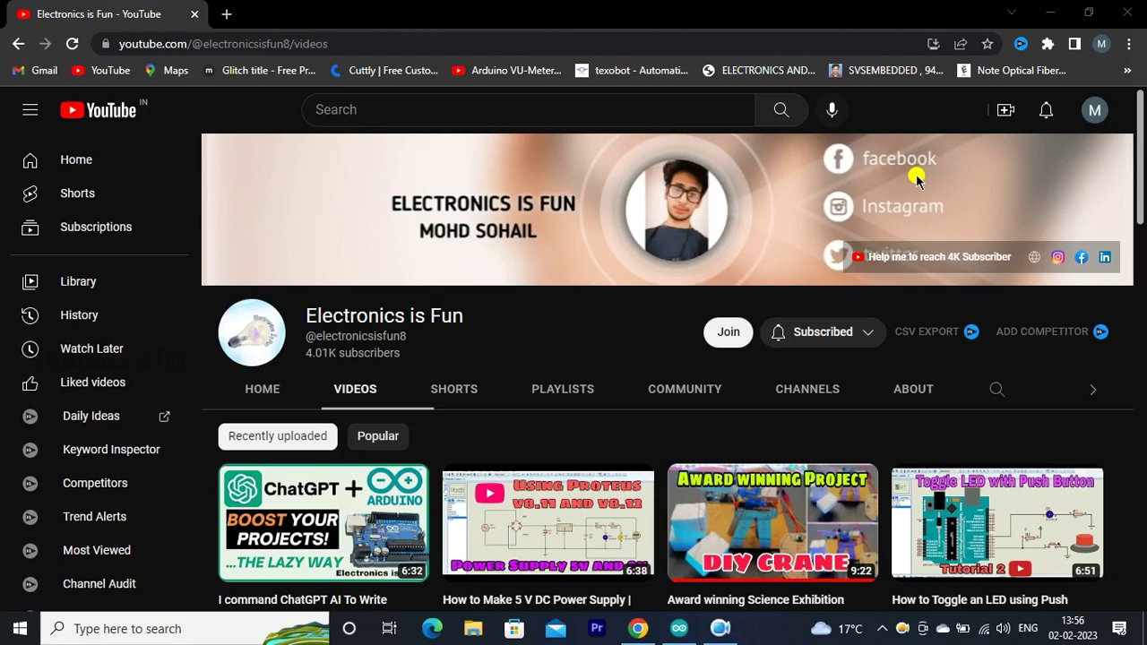
Browse the Electronics is Fun Videos page, then open a new browser tab
{"action": "scroll", "coordinate": [921, 180], "scroll_direction": "down", "scroll_amount": 2}
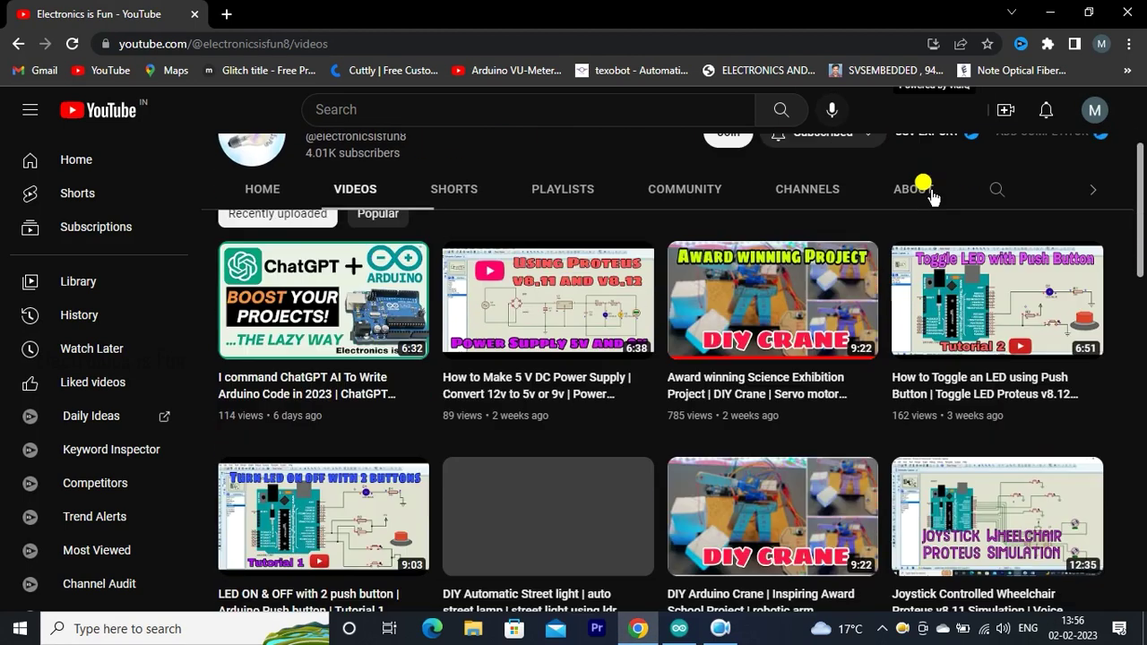
{"action": "scroll", "coordinate": [925, 185], "scroll_direction": "down", "scroll_amount": 1}
{"action": "scroll", "coordinate": [928, 188], "scroll_direction": "down", "scroll_amount": 2}
{"action": "scroll", "coordinate": [929, 191], "scroll_direction": "up", "scroll_amount": 2}
{"action": "scroll", "coordinate": [932, 193], "scroll_direction": "up", "scroll_amount": 2}
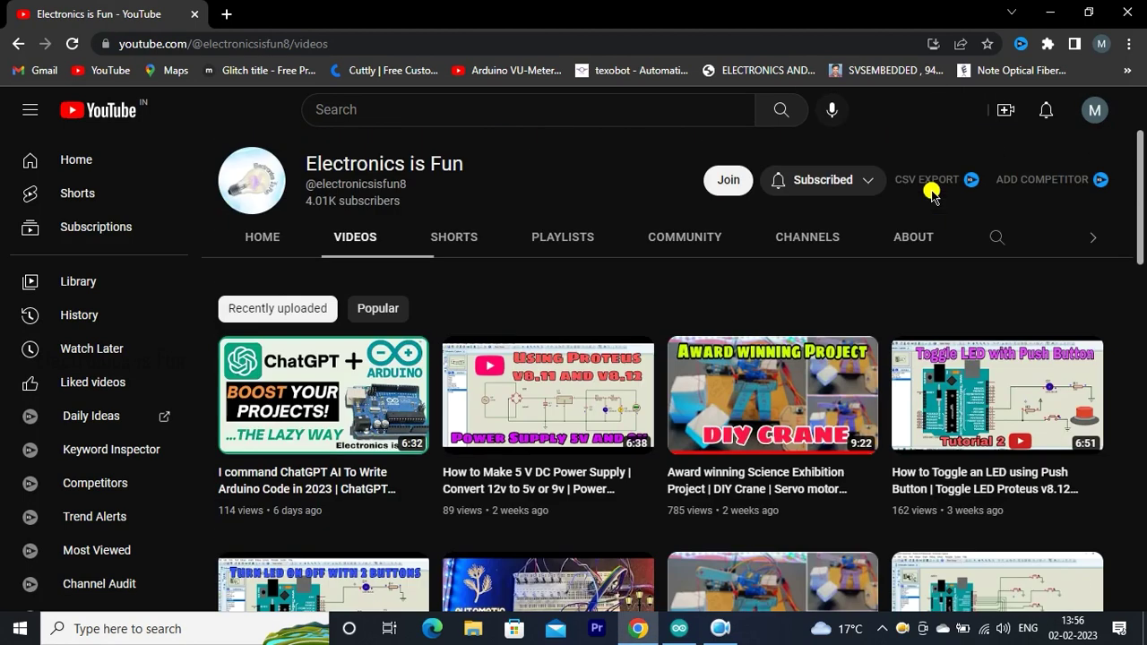
{"action": "scroll", "coordinate": [933, 193], "scroll_direction": "up", "scroll_amount": 2}
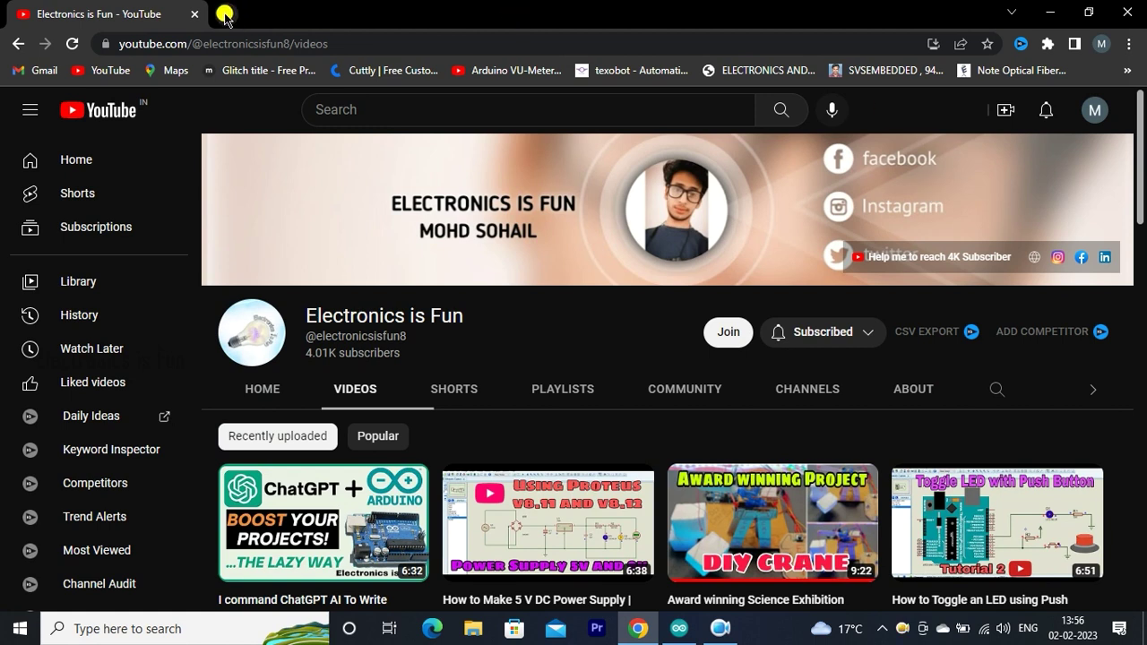
{"action": "left_click", "coordinate": [225, 15]}
Search Google for 'chat gpt' and open OpenAI's ChatGPT blog post
{"action": "type", "text": "chat"}
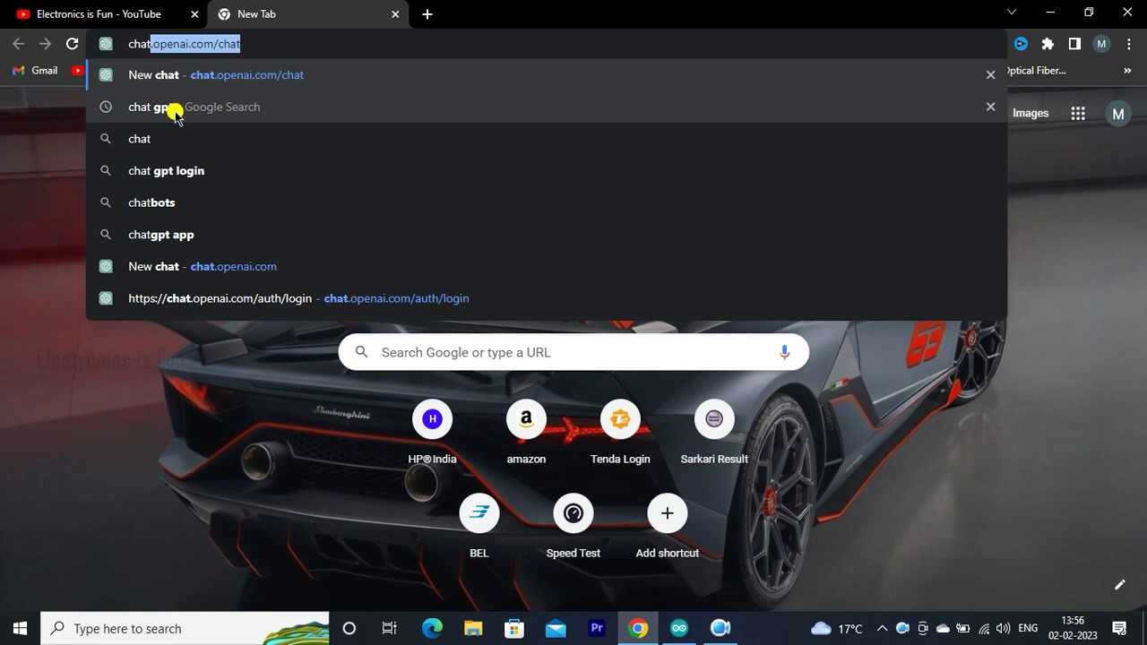
{"action": "left_click", "coordinate": [179, 109]}
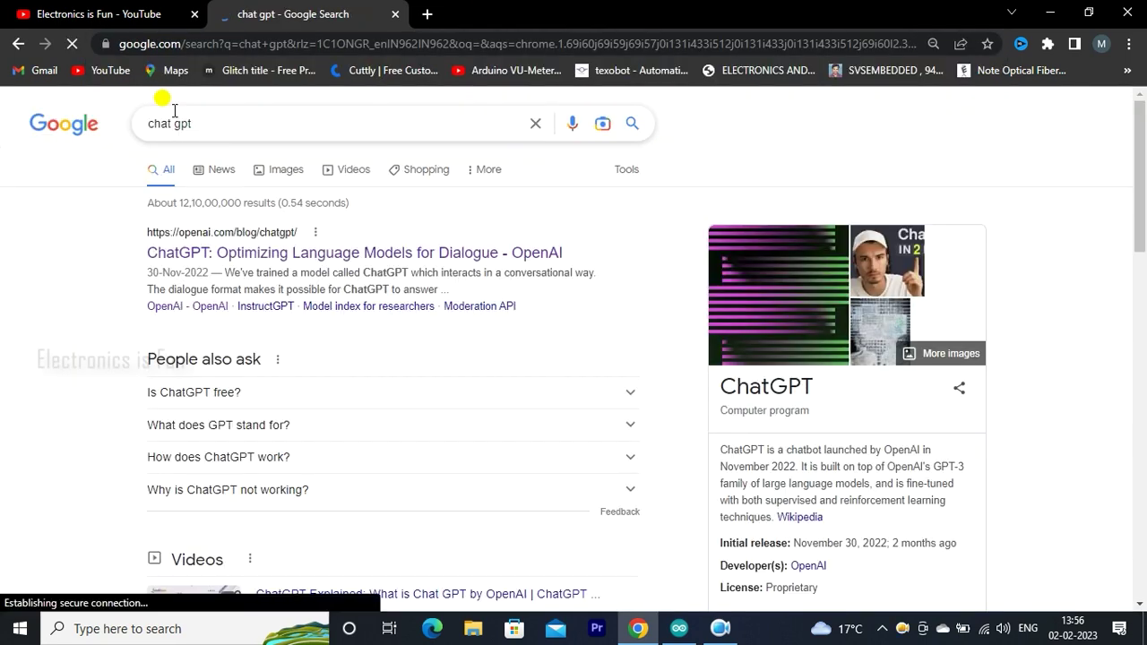
{"action": "left_click", "coordinate": [189, 258]}
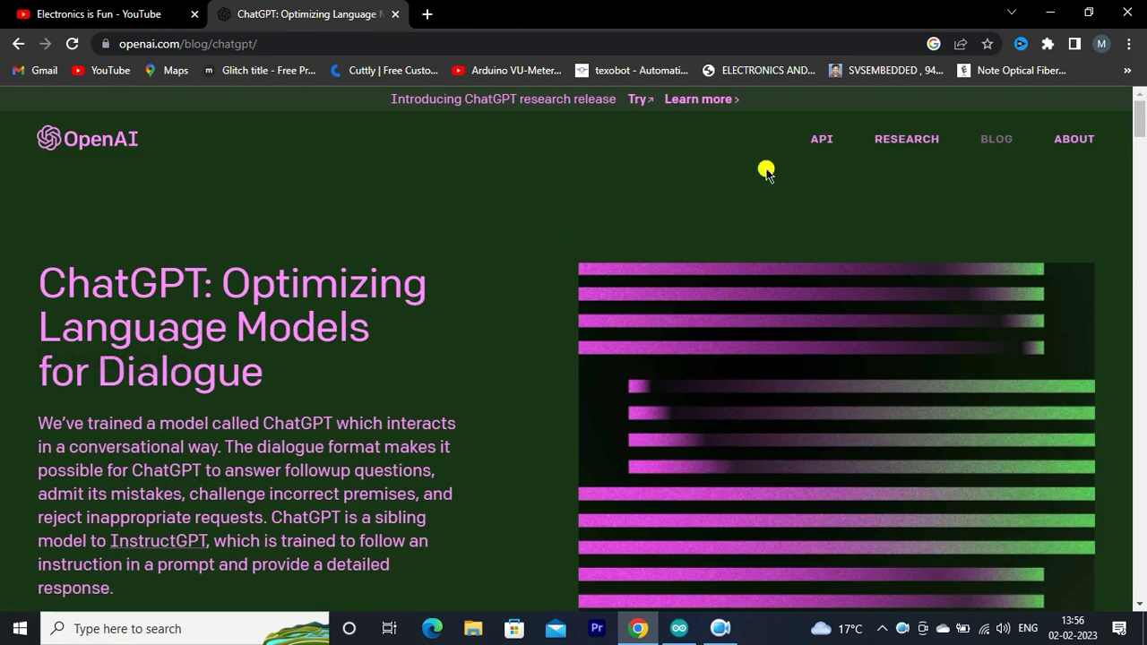
Log in to the OpenAI API with a Google account and launch ChatGPT from the Playground
{"action": "left_click", "coordinate": [827, 143]}
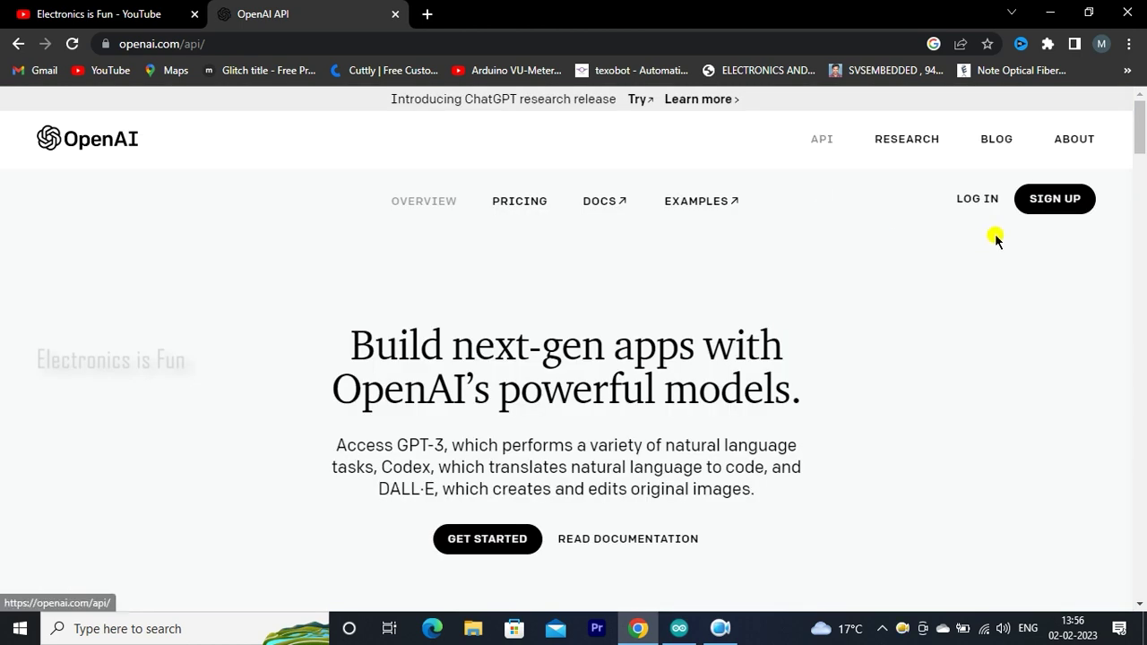
{"action": "left_click", "coordinate": [977, 203]}
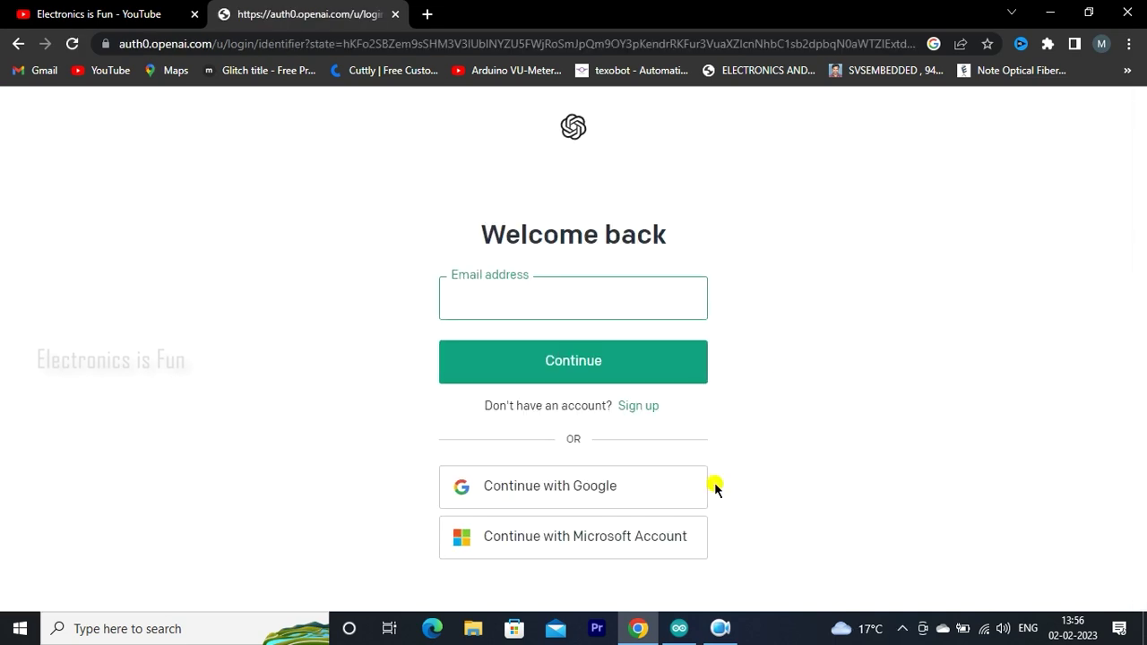
{"action": "left_click", "coordinate": [525, 494]}
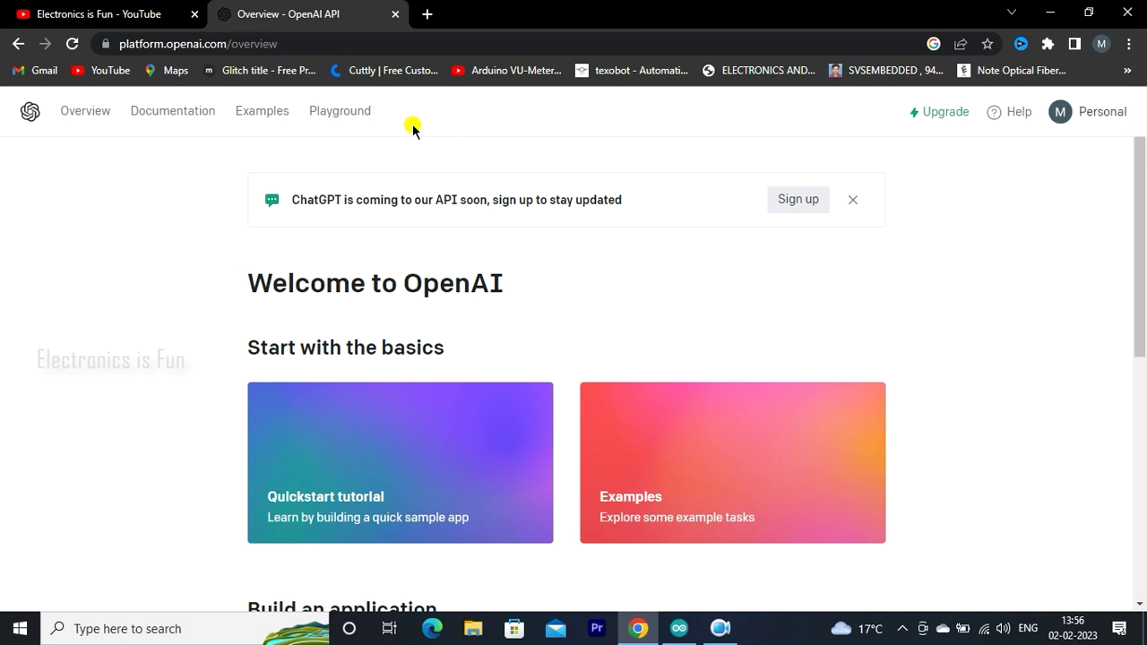
{"action": "left_click", "coordinate": [339, 111]}
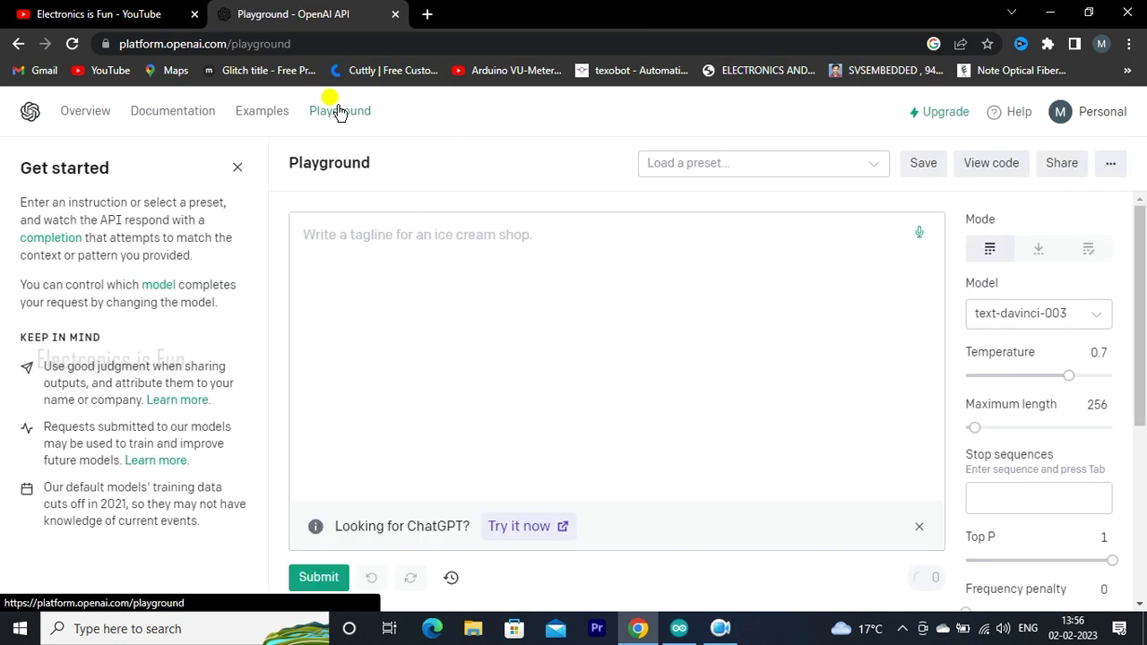
{"action": "left_click", "coordinate": [531, 530]}
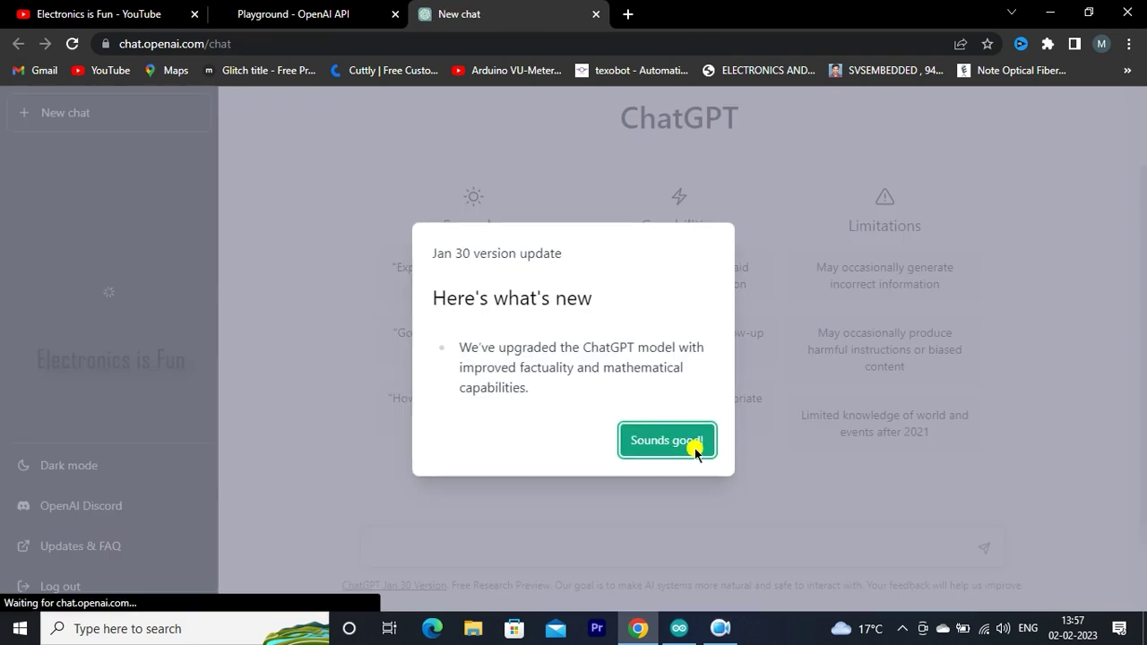
Ask ChatGPT for Arduino human following robot code using 2 infrared sensors and 1 ultrasonic sensor
{"action": "left_click", "coordinate": [666, 438]}
{"action": "left_click", "coordinate": [566, 544]}
{"action": "type", "text": "Write"}
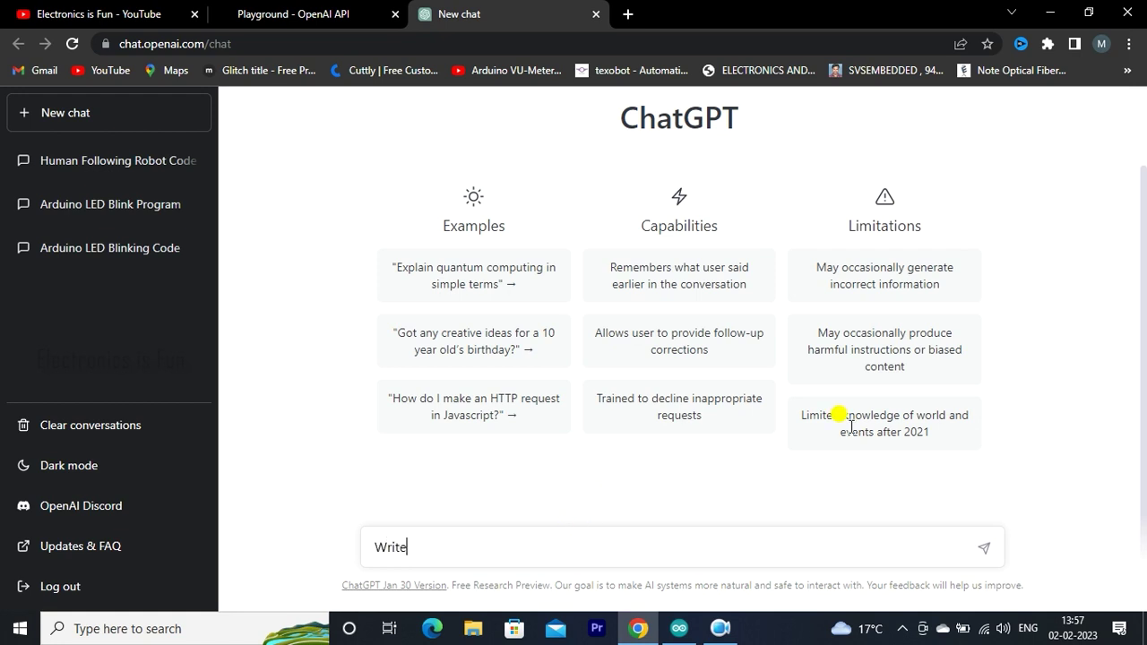
{"action": "type", "text": "an"}
{"action": "key", "text": "BackSpace"}
{"action": "type", "text": "Arduino code for "}
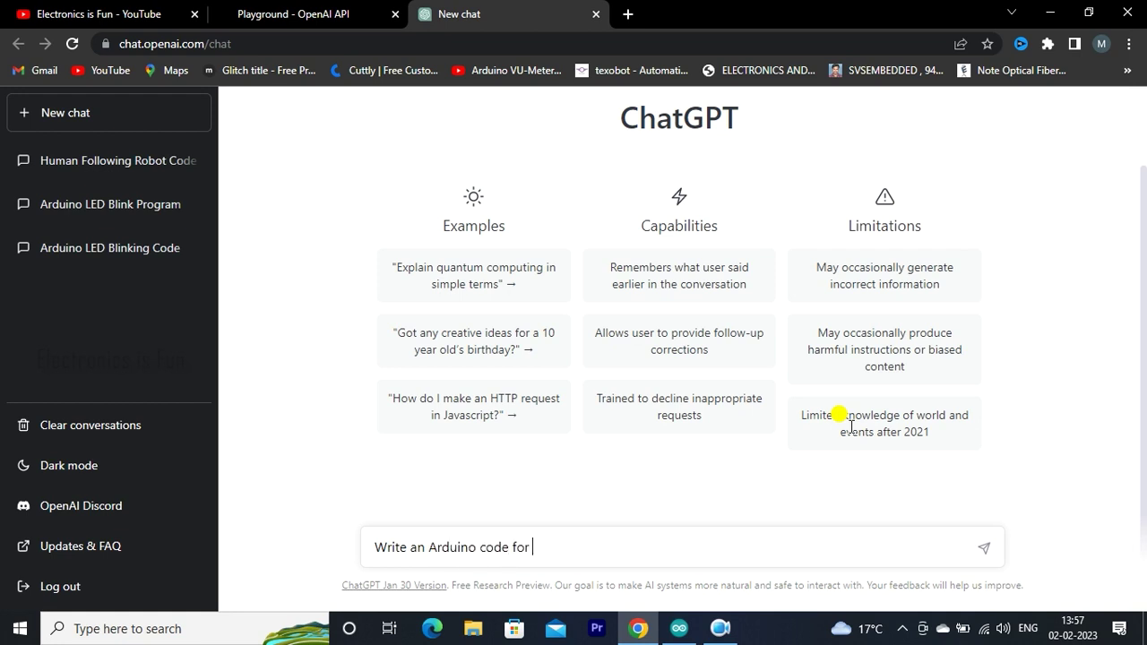
{"action": "type", "text": "human following robot using 2 in"}
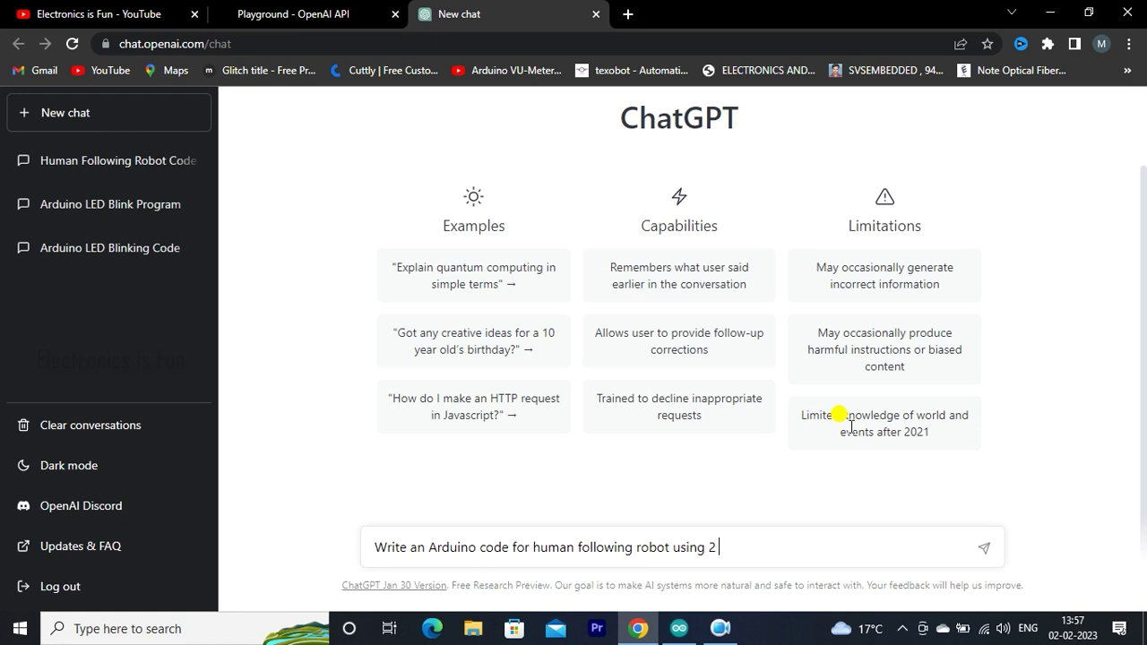
{"action": "type", "text": "frared sensor and 1 ultra"}
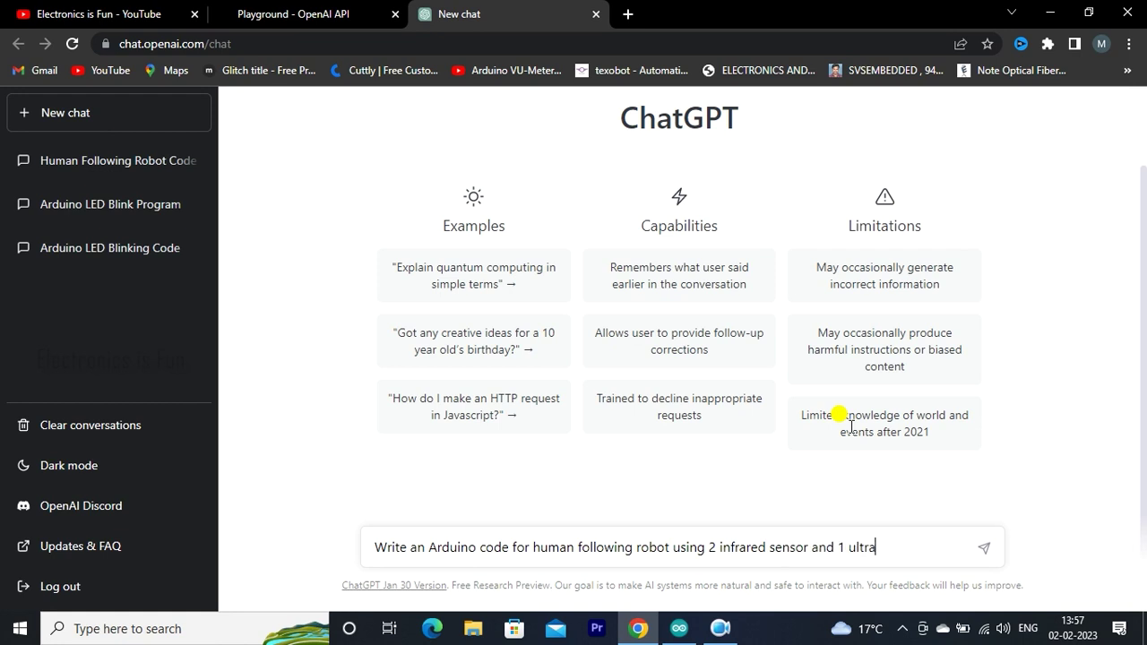
{"action": "type", "text": "sonic sensor"}
{"action": "left_click", "coordinate": [986, 549]}
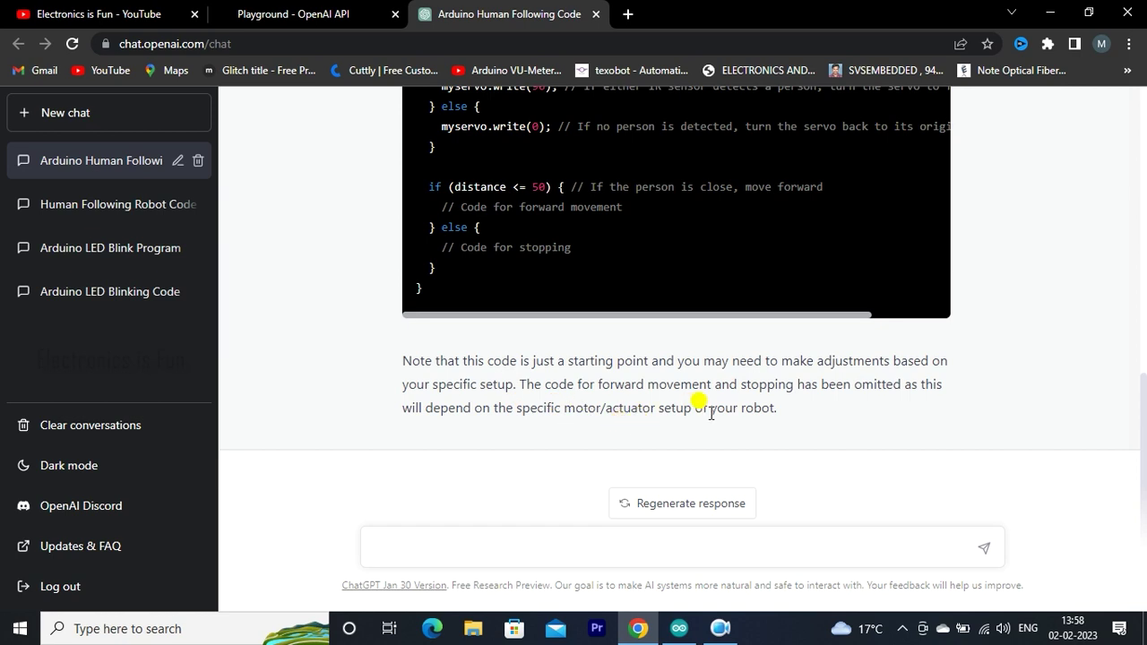
Send a follow-up asking for 4WD human following robot code with 1 ultrasonic and 2 infrared sensors
{"action": "left_click", "coordinate": [581, 545]}
{"action": "type", "text": "an arduino code f"}
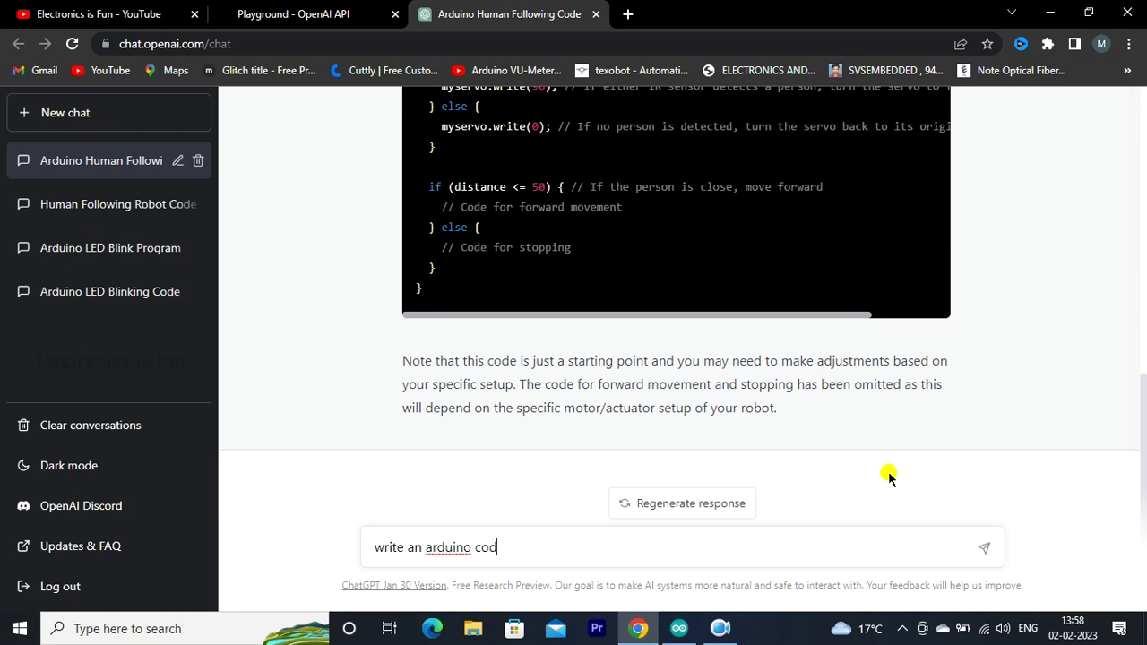
{"action": "type", "text": "or human follo"}
{"action": "type", "text": "wing "}
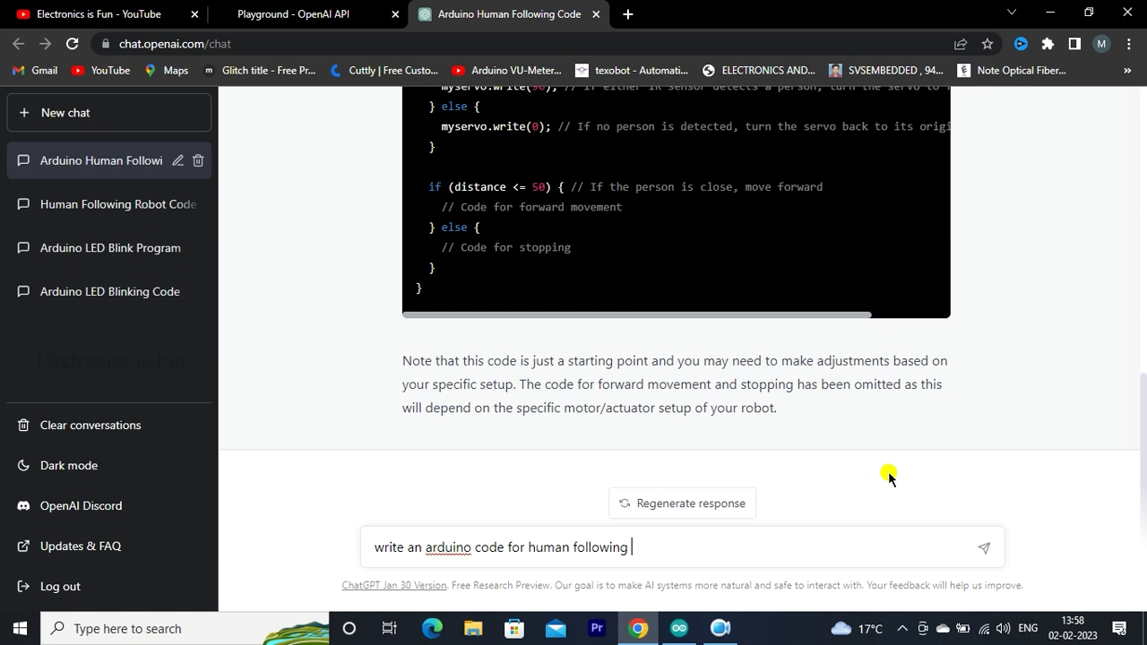
{"action": "type", "text": "robot 4wd"}
{"action": "type", "text": " using 1 ultrason"}
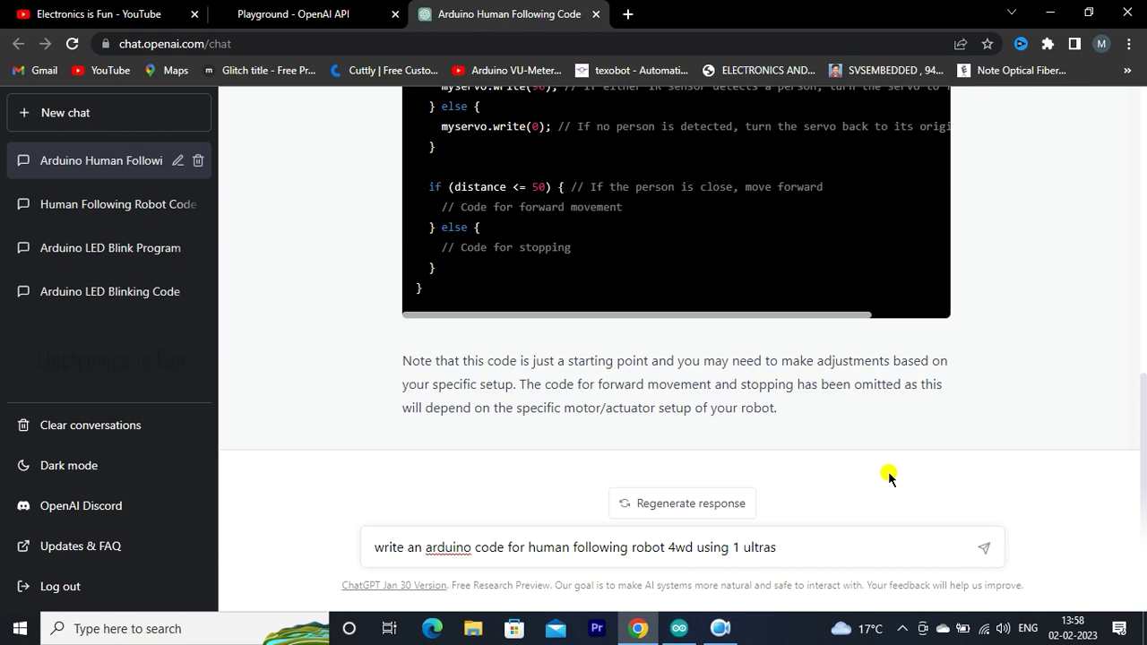
{"action": "type", "text": "ic sensor an"}
{"action": "type", "text": "d 2 infrar"}
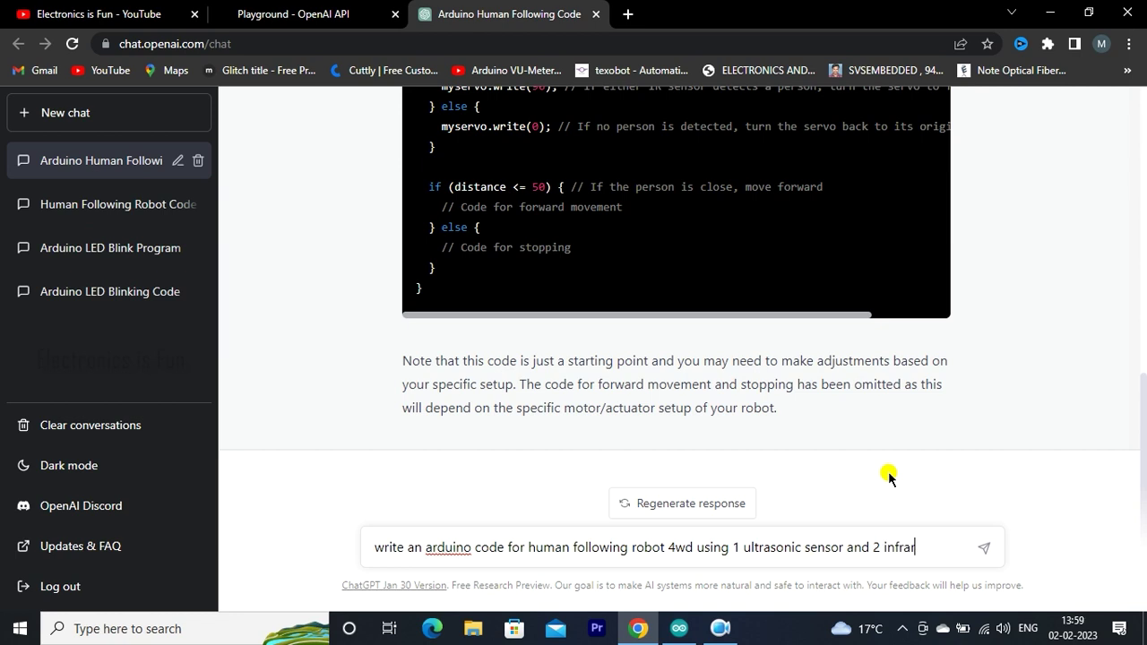
{"action": "type", "text": "ed sensor"}
{"action": "left_click", "coordinate": [985, 548]}
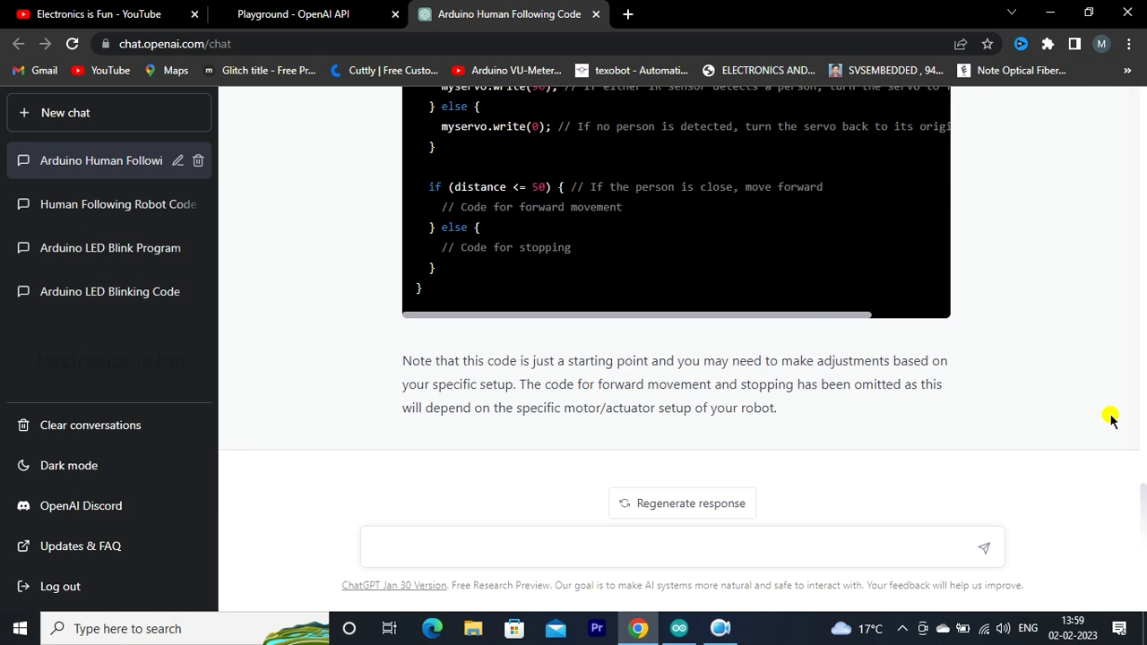
Scroll through ChatGPT's 4WD robot code reply to review it
{"action": "scroll", "coordinate": [795, 305], "scroll_direction": "up", "scroll_amount": 1}
{"action": "scroll", "coordinate": [795, 304], "scroll_direction": "up", "scroll_amount": 1}
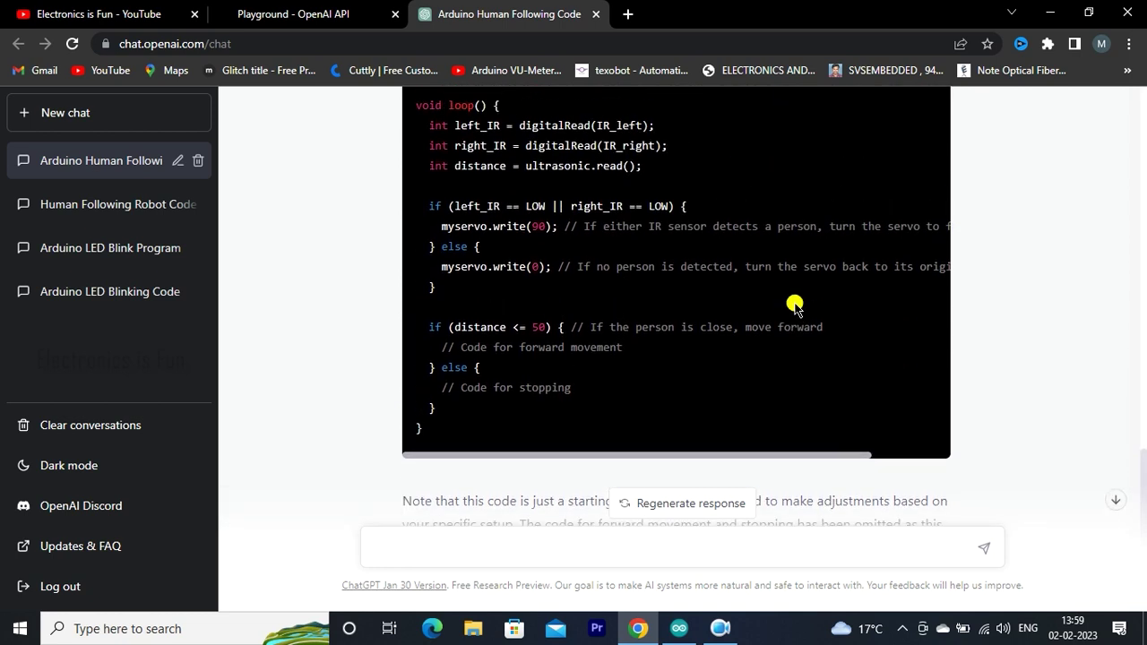
{"action": "scroll", "coordinate": [795, 304], "scroll_direction": "up", "scroll_amount": 1}
{"action": "scroll", "coordinate": [795, 305], "scroll_direction": "up", "scroll_amount": 1}
{"action": "scroll", "coordinate": [795, 305], "scroll_direction": "up", "scroll_amount": 1}
{"action": "scroll", "coordinate": [845, 299], "scroll_direction": "up", "scroll_amount": 4}
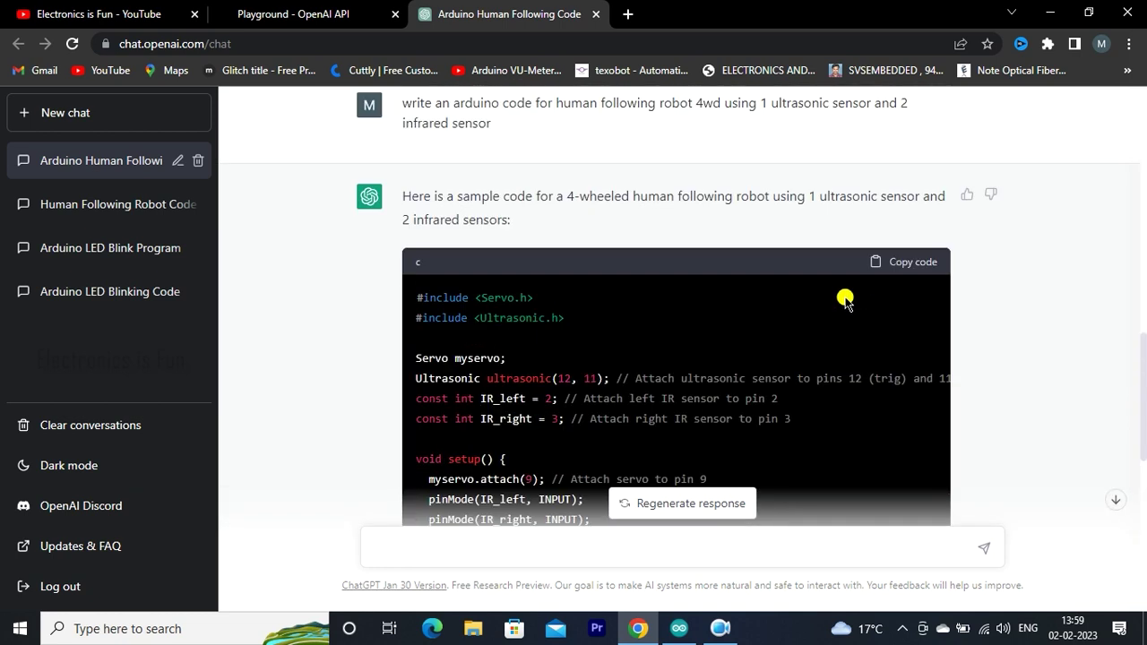
{"action": "scroll", "coordinate": [941, 332], "scroll_direction": "up", "scroll_amount": 1}
{"action": "scroll", "coordinate": [1091, 371], "scroll_direction": "up", "scroll_amount": 2}
{"action": "scroll", "coordinate": [1092, 370], "scroll_direction": "up", "scroll_amount": 2}
{"action": "scroll", "coordinate": [1091, 370], "scroll_direction": "up", "scroll_amount": 2}
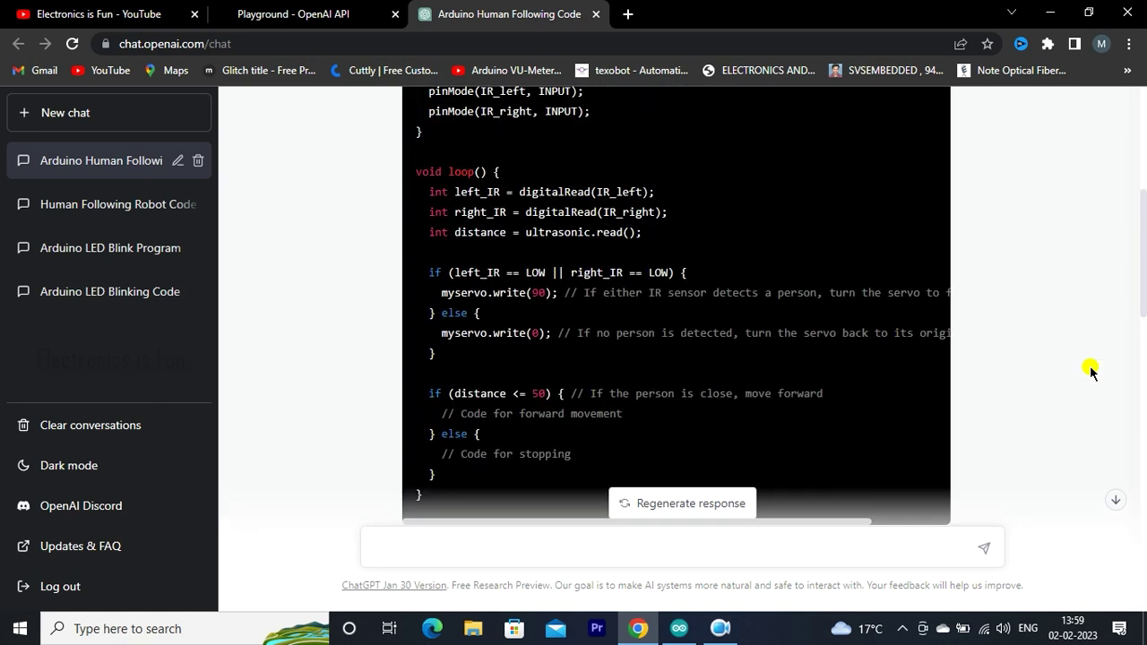
{"action": "scroll", "coordinate": [614, 440], "scroll_direction": "up", "scroll_amount": 1}
{"action": "scroll", "coordinate": [615, 412], "scroll_direction": "up", "scroll_amount": 3}
{"action": "scroll", "coordinate": [606, 308], "scroll_direction": "up", "scroll_amount": 2}
{"action": "scroll", "coordinate": [611, 310], "scroll_direction": "down", "scroll_amount": 6}
{"action": "scroll", "coordinate": [614, 314], "scroll_direction": "up", "scroll_amount": 6}
{"action": "scroll", "coordinate": [615, 314], "scroll_direction": "down", "scroll_amount": 6}
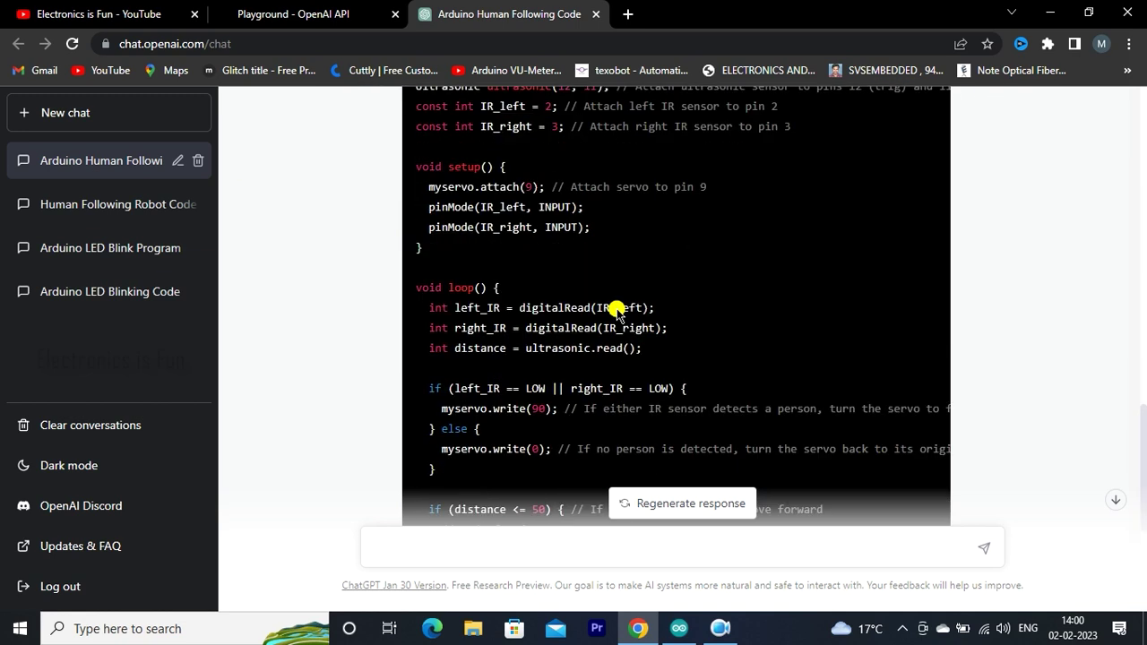
{"action": "scroll", "coordinate": [618, 308], "scroll_direction": "down", "scroll_amount": 3}
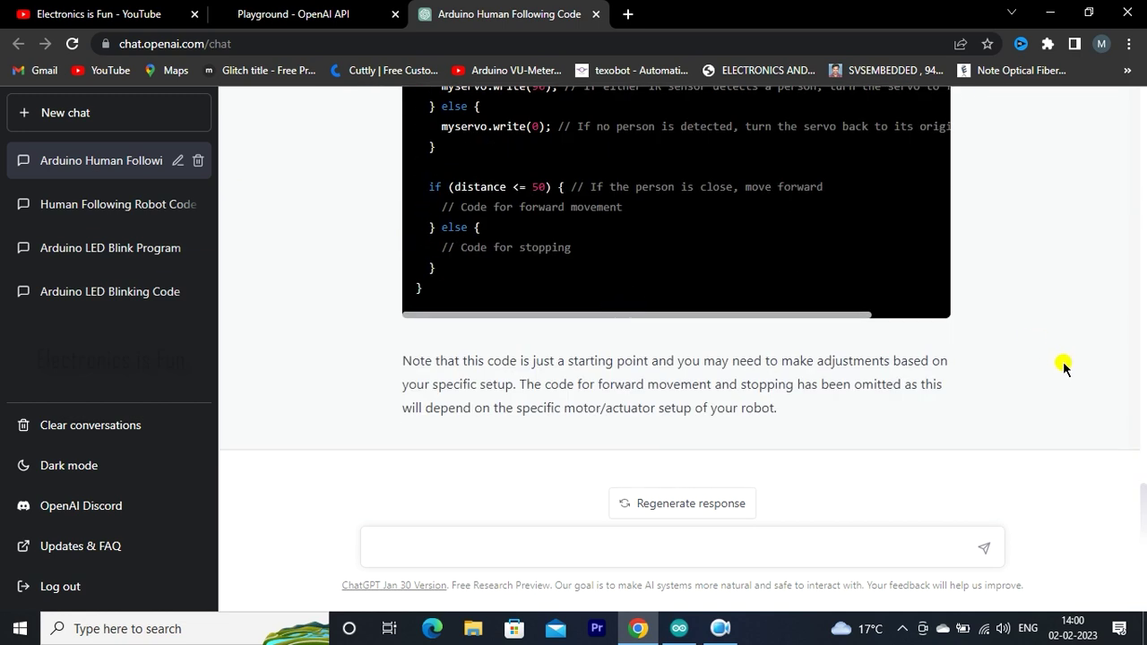
{"action": "scroll", "coordinate": [1064, 367], "scroll_direction": "up", "scroll_amount": 3}
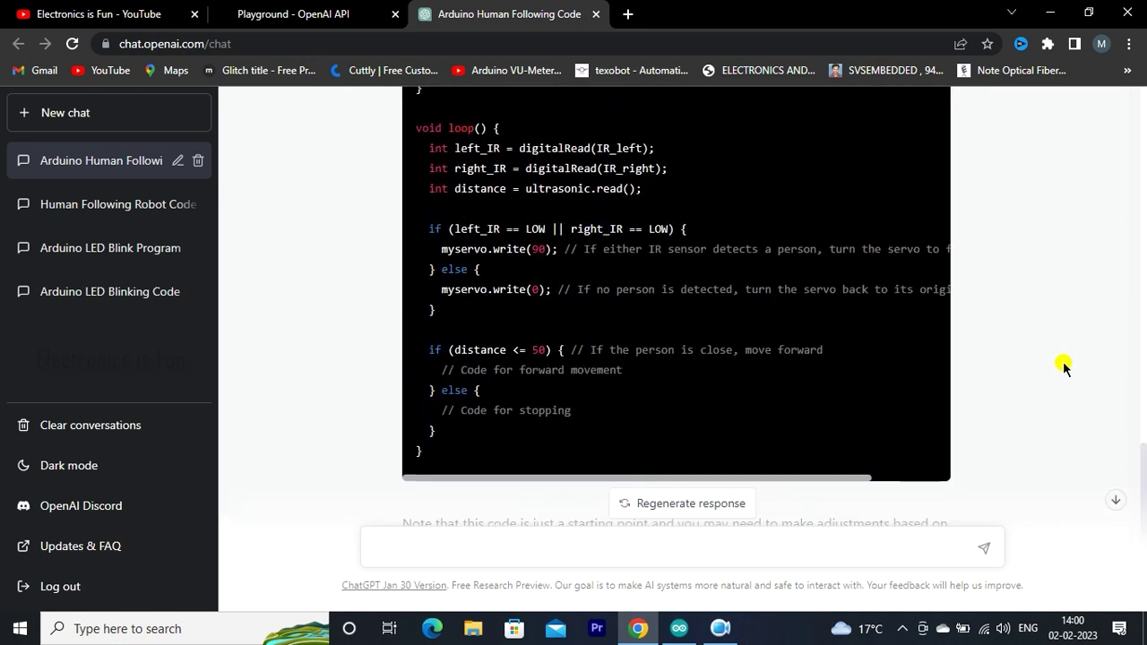
Copy the 4-wheeled robot code block from the reply
{"action": "left_click", "coordinate": [678, 628]}
{"action": "left_click", "coordinate": [674, 630]}
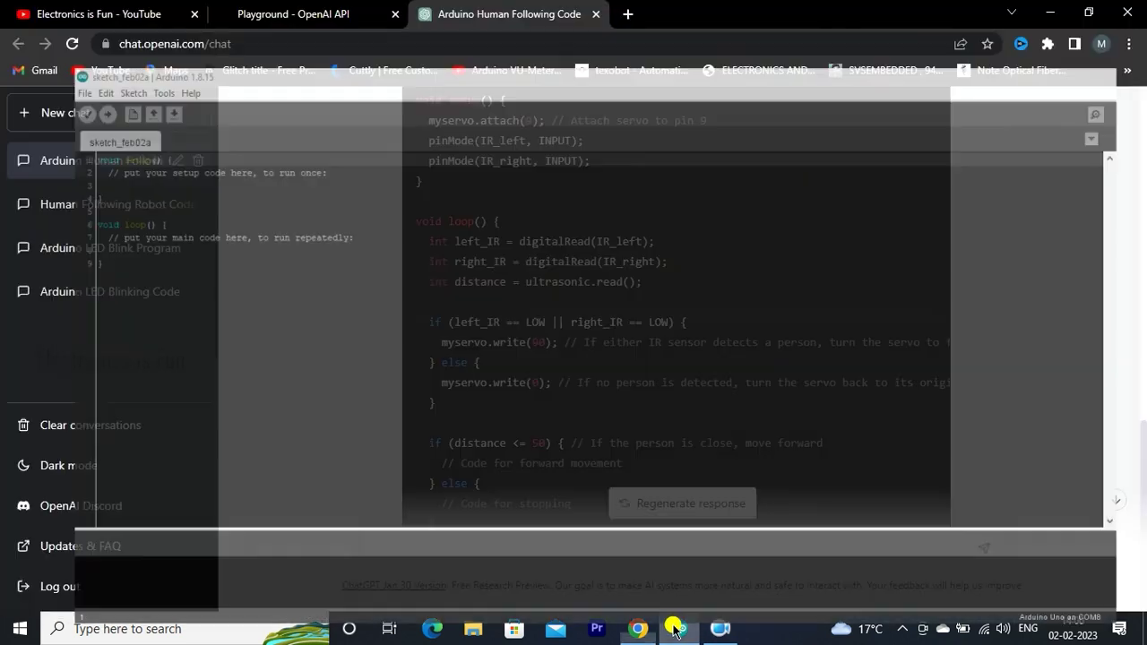
{"action": "scroll", "coordinate": [681, 403], "scroll_direction": "up", "scroll_amount": 5}
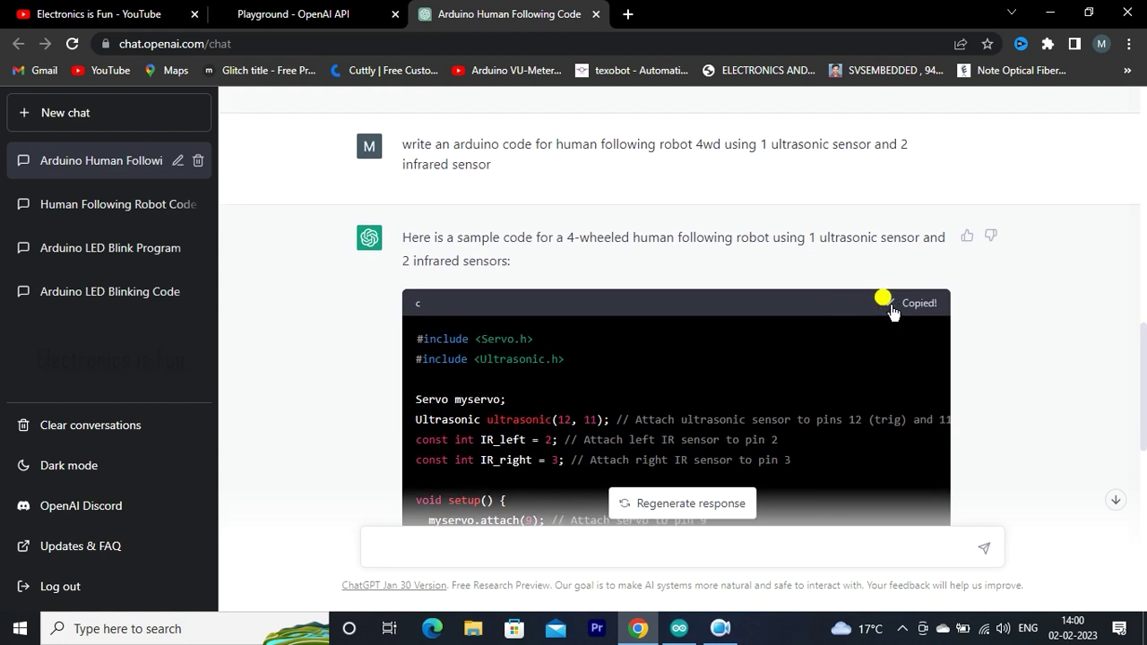
{"action": "left_click", "coordinate": [679, 628]}
Replace the sketch contents with the ChatGPT code, save it as 'human', and compile
{"action": "left_click", "coordinate": [521, 379]}
{"action": "key", "text": "ctrl+a"}
{"action": "key", "text": "ctrl+v"}
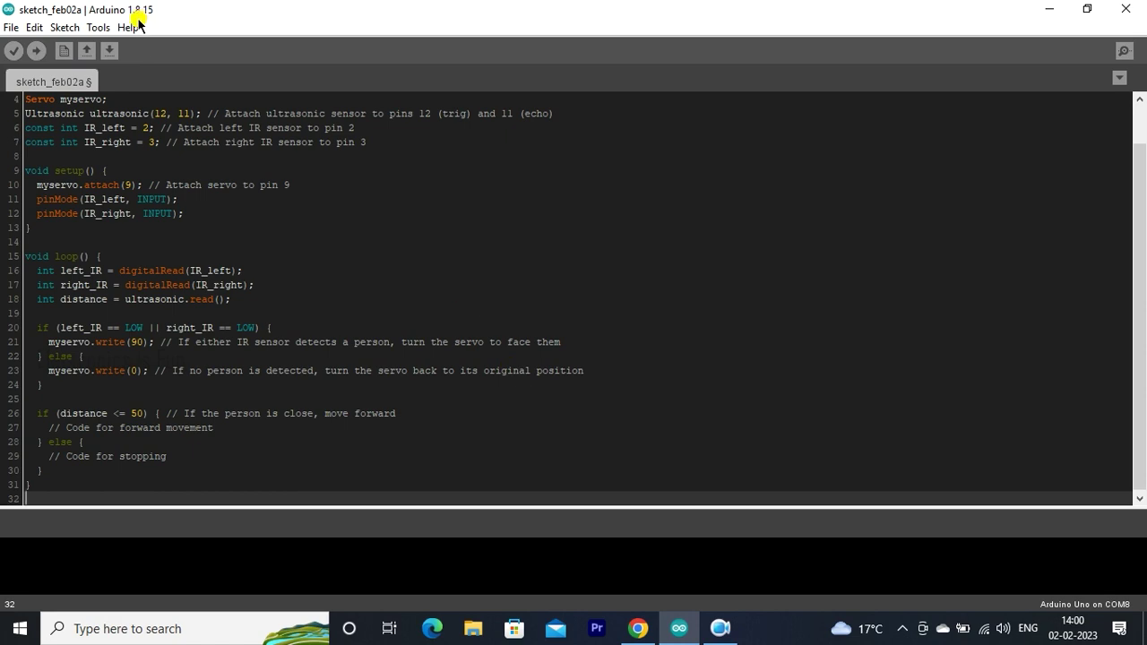
{"action": "left_click", "coordinate": [110, 54]}
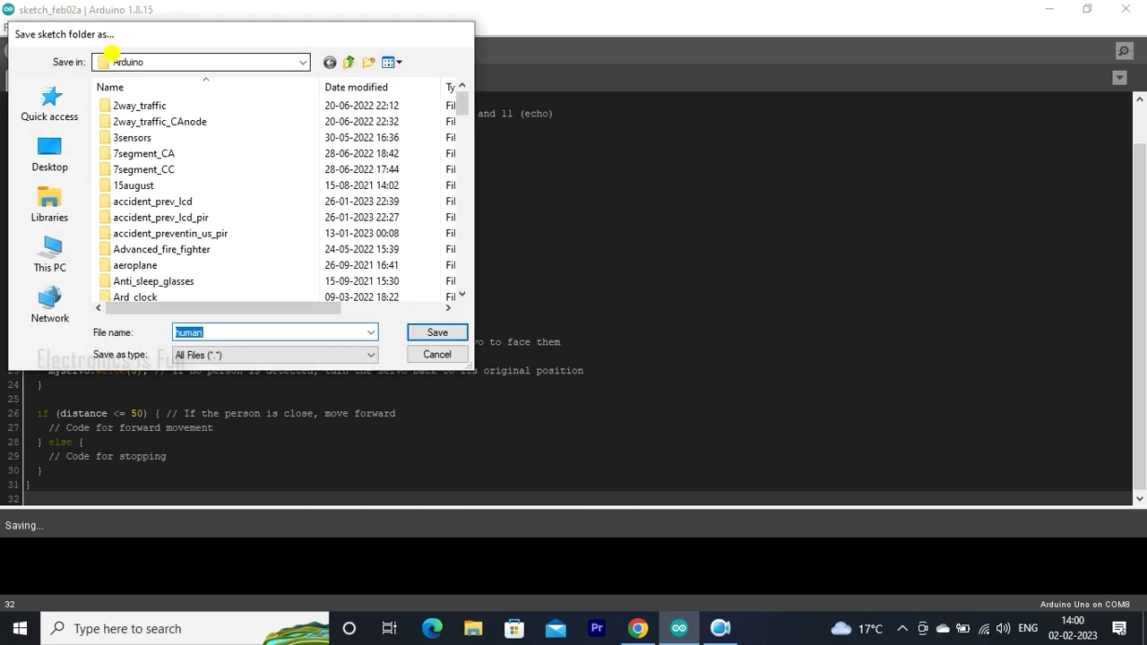
{"action": "key", "text": "Return"}
{"action": "left_click", "coordinate": [16, 51]}
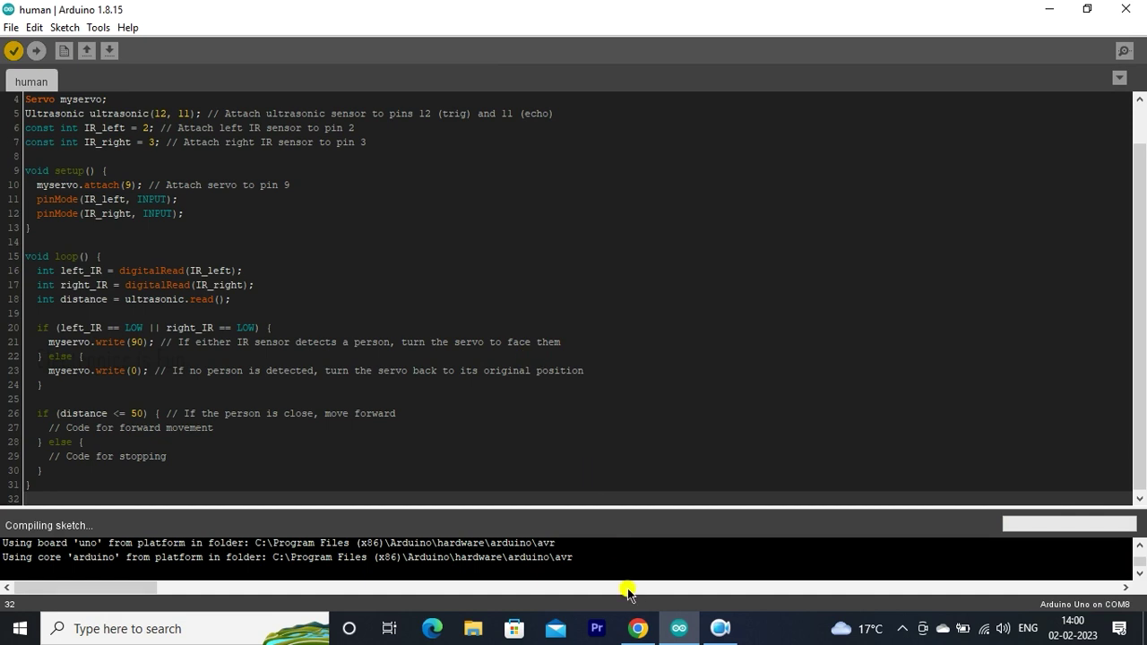
Search Google for electronicsisfun08.in in a new tab and open the Electronics is Fun 2.0 blog
{"action": "mouse_move", "coordinate": [637, 628]}
{"action": "left_click", "coordinate": [641, 565]}
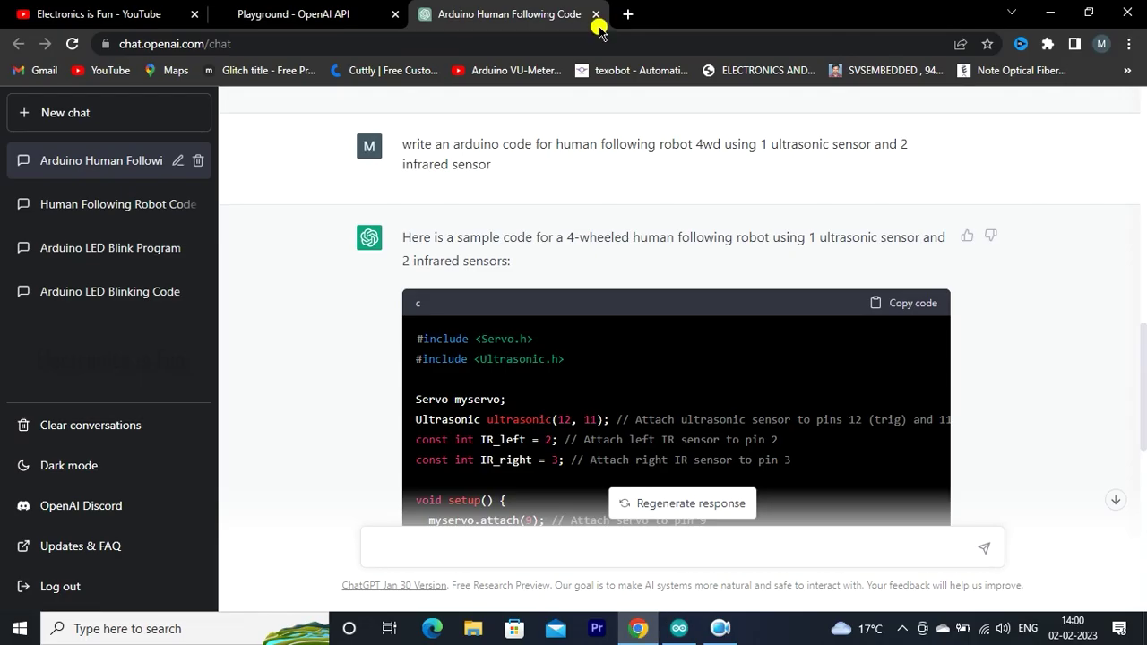
{"action": "left_click", "coordinate": [627, 18]}
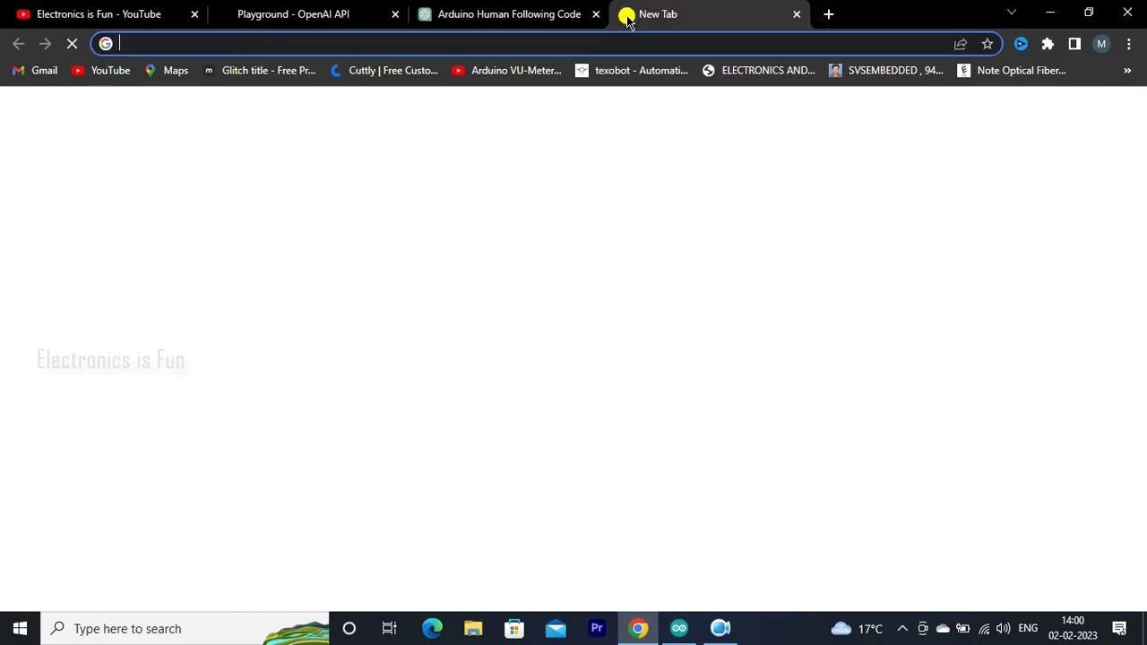
{"action": "type", "text": "ele"}
{"action": "key", "text": "Down"}
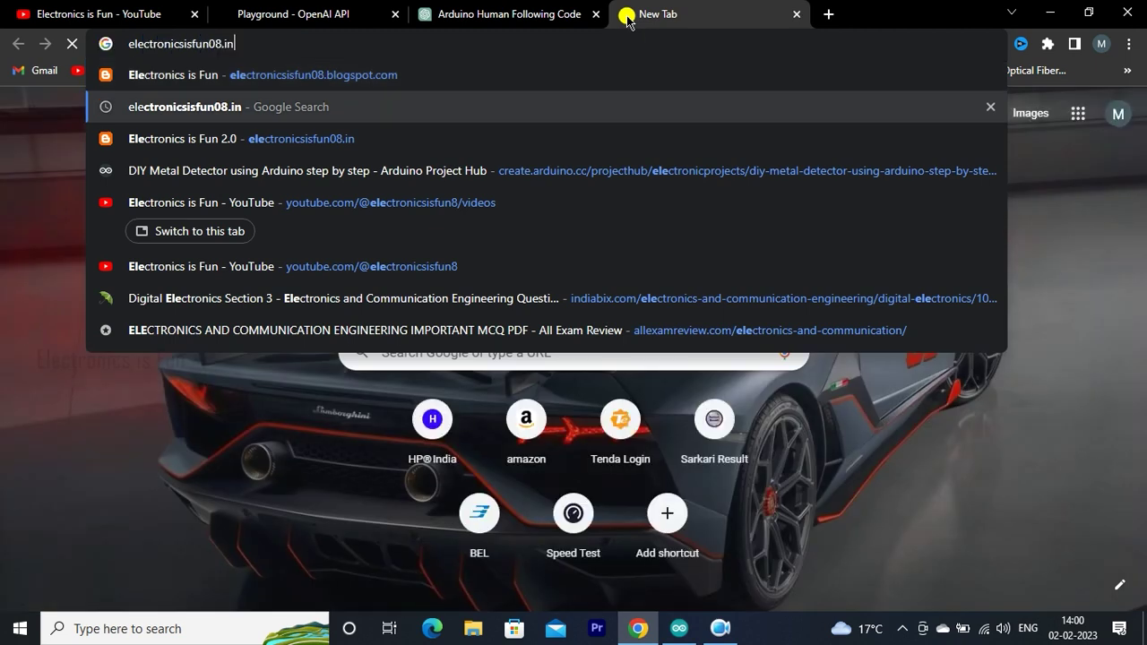
{"action": "key", "text": "Return"}
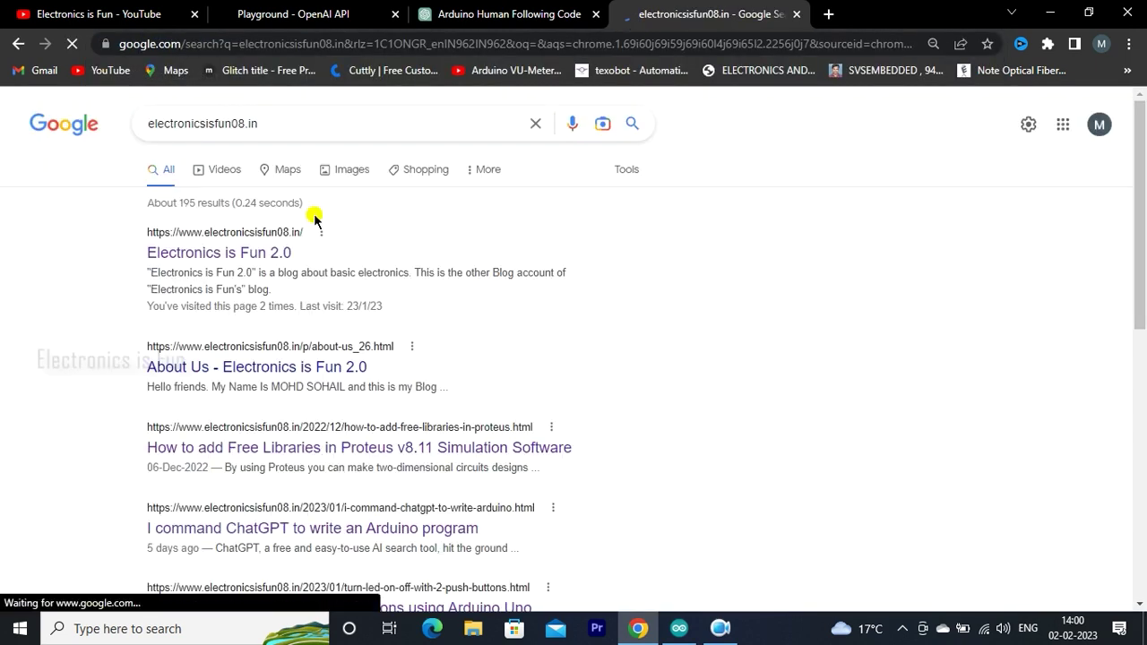
{"action": "left_click", "coordinate": [259, 259]}
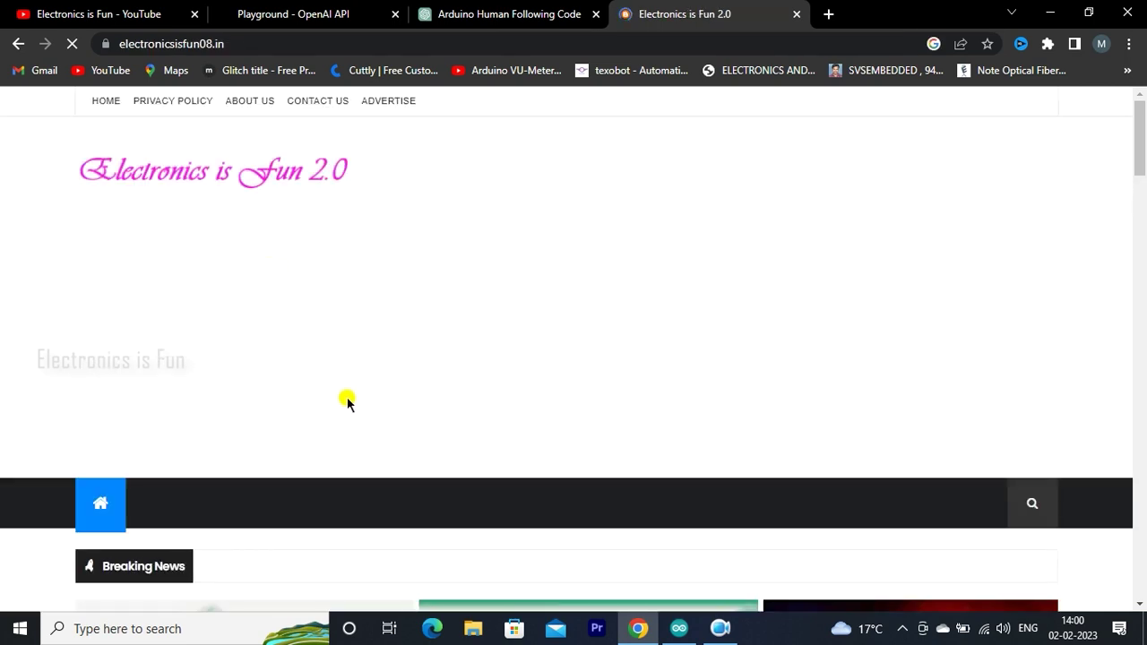
Scroll down through the homepage's Labels sidebar and back up to the top
{"action": "scroll", "coordinate": [347, 405], "scroll_direction": "down", "scroll_amount": 3}
{"action": "scroll", "coordinate": [347, 397], "scroll_direction": "down", "scroll_amount": 1}
{"action": "scroll", "coordinate": [347, 385], "scroll_direction": "down", "scroll_amount": 2}
{"action": "scroll", "coordinate": [347, 384], "scroll_direction": "down", "scroll_amount": 5}
{"action": "scroll", "coordinate": [347, 376], "scroll_direction": "down", "scroll_amount": 5}
{"action": "scroll", "coordinate": [347, 376], "scroll_direction": "down", "scroll_amount": 1}
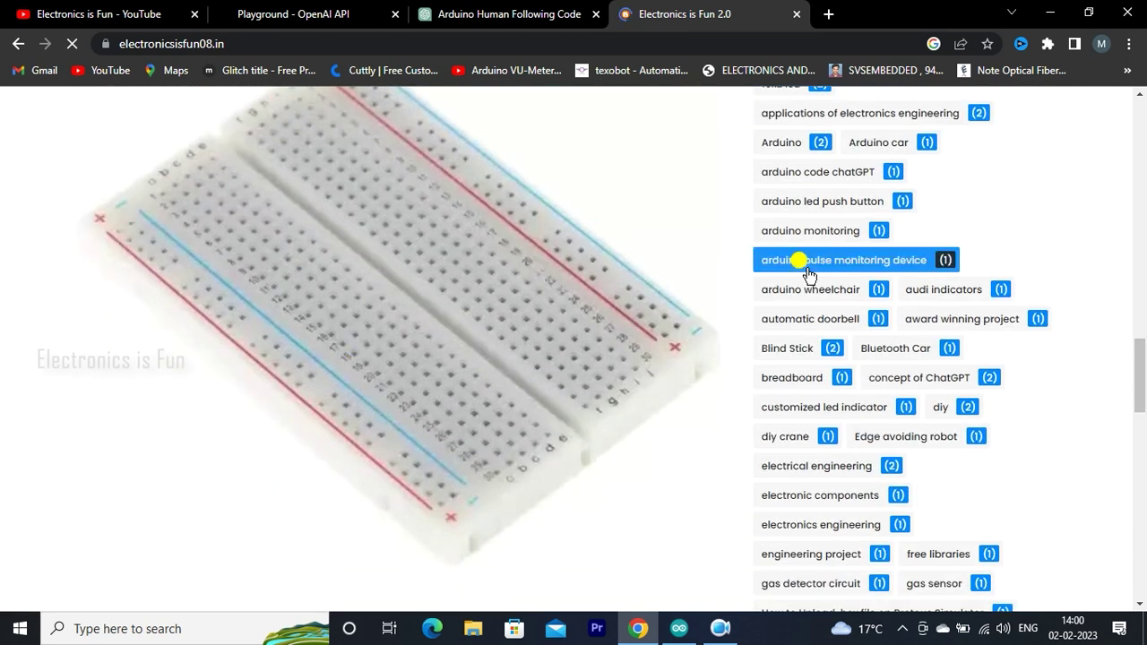
{"action": "scroll", "coordinate": [809, 269], "scroll_direction": "down", "scroll_amount": 1}
{"action": "scroll", "coordinate": [809, 265], "scroll_direction": "down", "scroll_amount": 1}
{"action": "scroll", "coordinate": [810, 261], "scroll_direction": "down", "scroll_amount": 1}
{"action": "scroll", "coordinate": [811, 261], "scroll_direction": "down", "scroll_amount": 1}
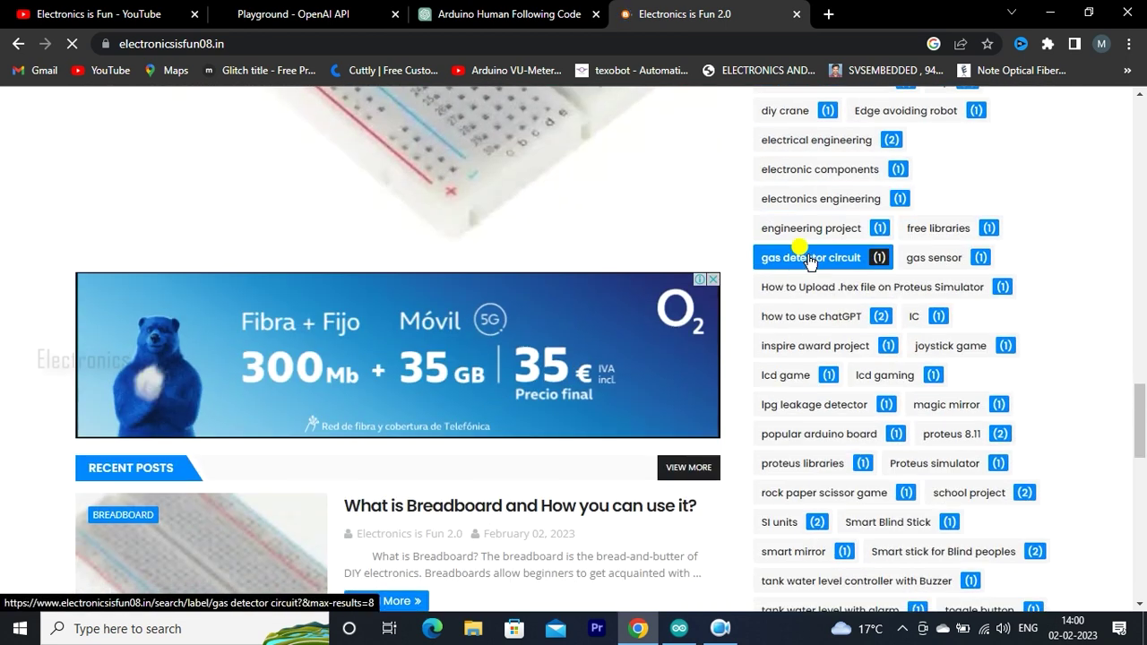
{"action": "scroll", "coordinate": [812, 260], "scroll_direction": "down", "scroll_amount": 1}
{"action": "scroll", "coordinate": [811, 256], "scroll_direction": "down", "scroll_amount": 1}
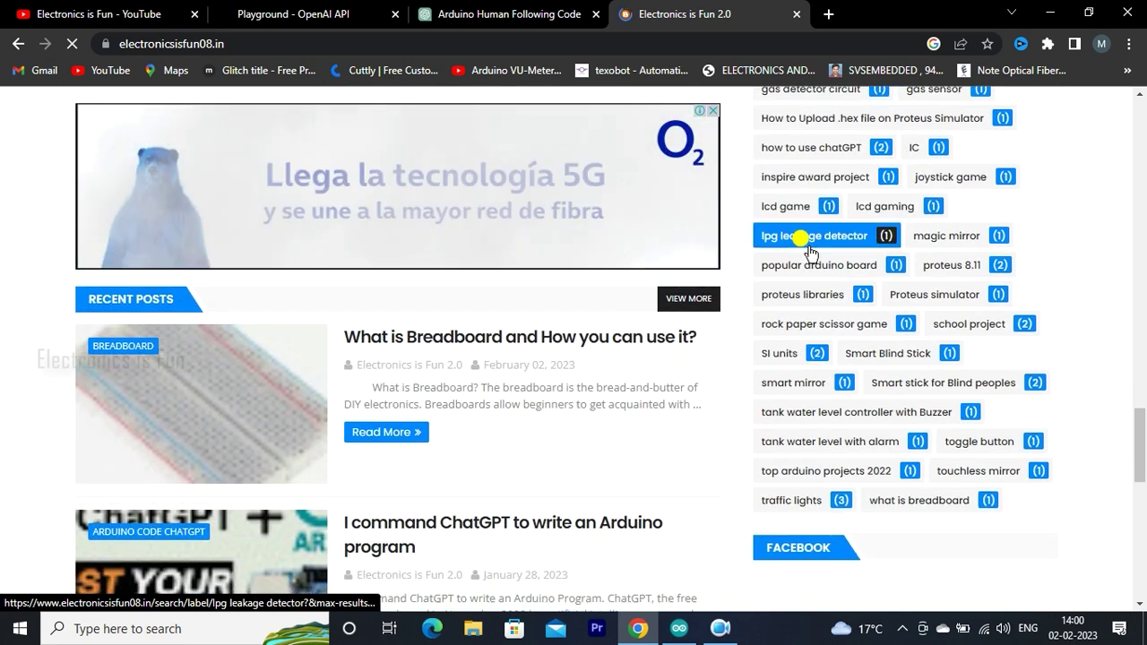
{"action": "scroll", "coordinate": [810, 251], "scroll_direction": "down", "scroll_amount": 1}
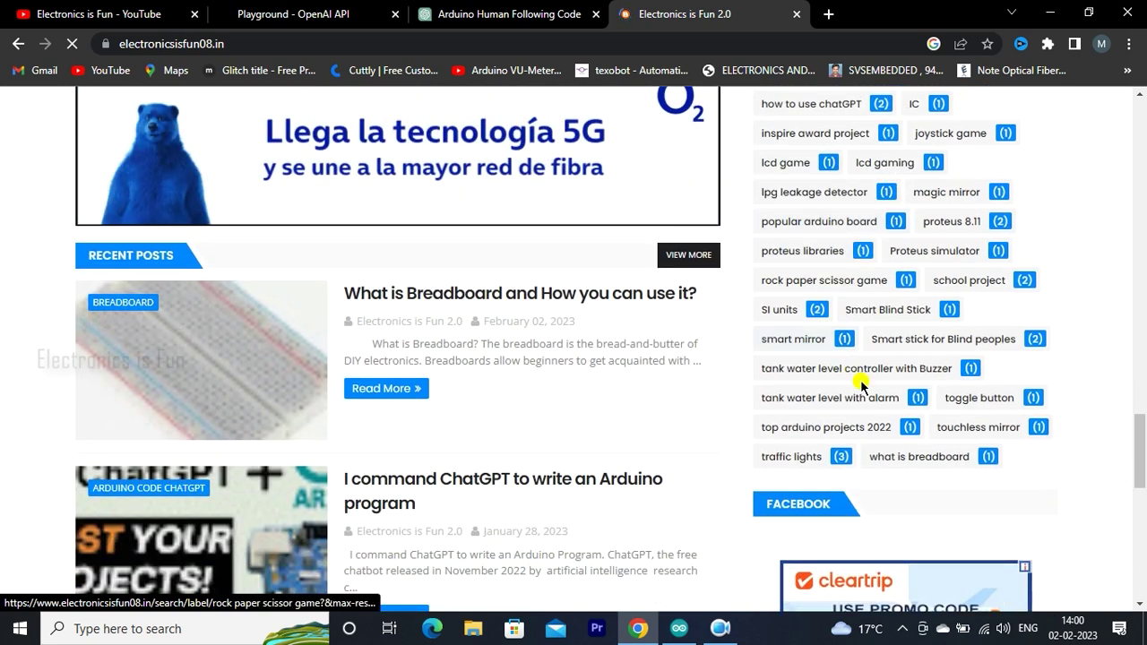
{"action": "scroll", "coordinate": [860, 384], "scroll_direction": "up", "scroll_amount": 1}
{"action": "scroll", "coordinate": [861, 384], "scroll_direction": "up", "scroll_amount": 1}
{"action": "scroll", "coordinate": [861, 385], "scroll_direction": "up", "scroll_amount": 1}
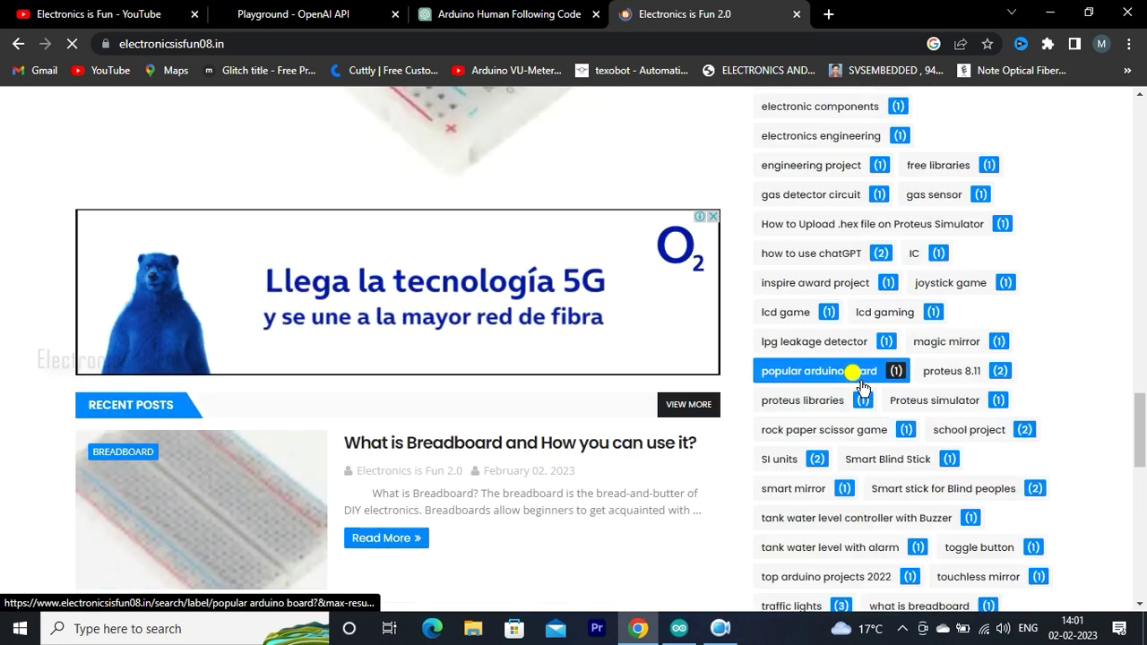
{"action": "scroll", "coordinate": [861, 385], "scroll_direction": "up", "scroll_amount": 2}
{"action": "scroll", "coordinate": [861, 385], "scroll_direction": "up", "scroll_amount": 1}
{"action": "scroll", "coordinate": [861, 385], "scroll_direction": "up", "scroll_amount": 1}
{"action": "scroll", "coordinate": [862, 386], "scroll_direction": "up", "scroll_amount": 1}
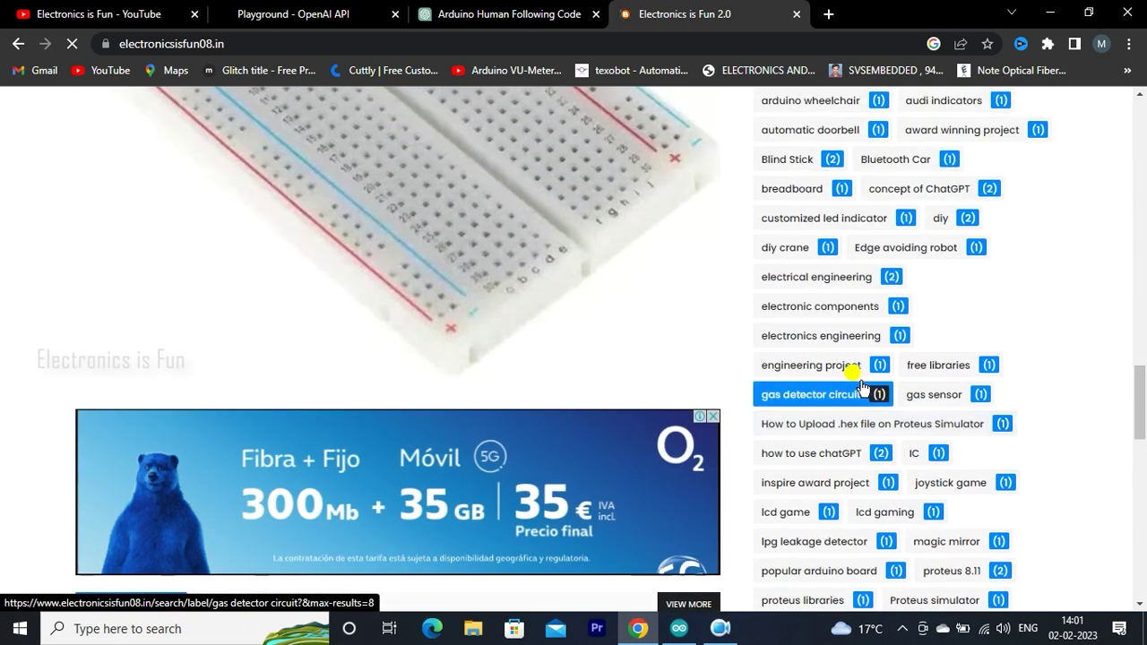
{"action": "scroll", "coordinate": [861, 386], "scroll_direction": "up", "scroll_amount": 1}
{"action": "scroll", "coordinate": [862, 386], "scroll_direction": "up", "scroll_amount": 1}
{"action": "scroll", "coordinate": [862, 386], "scroll_direction": "up", "scroll_amount": 1}
{"action": "scroll", "coordinate": [861, 386], "scroll_direction": "up", "scroll_amount": 1}
{"action": "scroll", "coordinate": [861, 400], "scroll_direction": "up", "scroll_amount": 1}
{"action": "scroll", "coordinate": [861, 401], "scroll_direction": "up", "scroll_amount": 1}
{"action": "scroll", "coordinate": [861, 400], "scroll_direction": "up", "scroll_amount": 1}
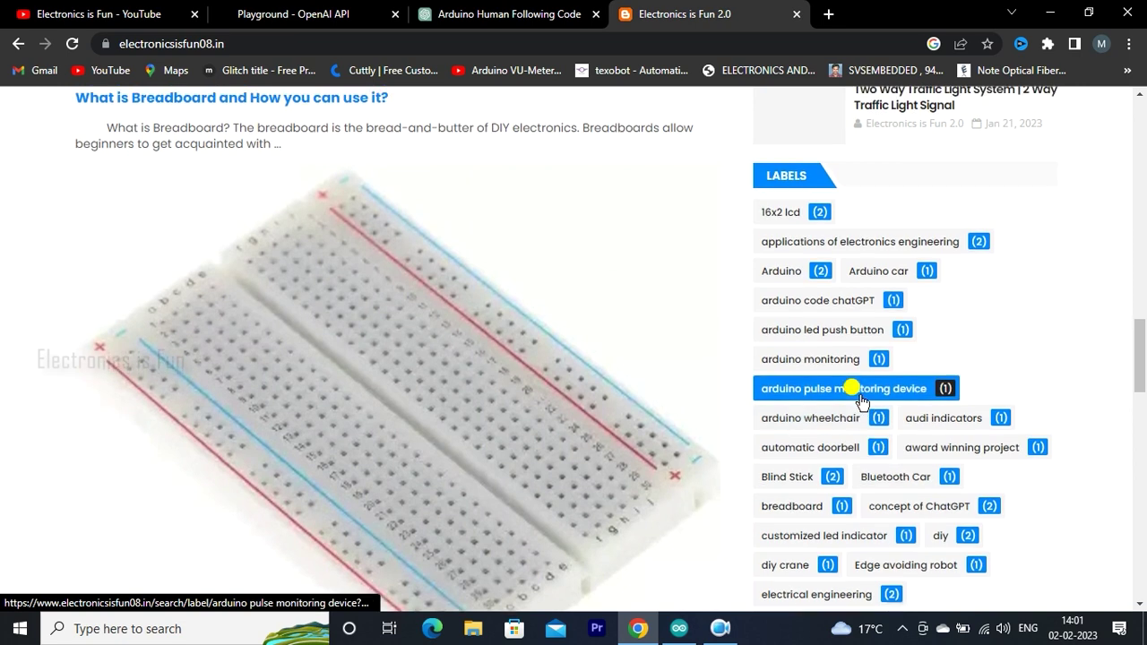
{"action": "scroll", "coordinate": [861, 401], "scroll_direction": "up", "scroll_amount": 1}
{"action": "scroll", "coordinate": [862, 400], "scroll_direction": "up", "scroll_amount": 1}
{"action": "scroll", "coordinate": [862, 401], "scroll_direction": "up", "scroll_amount": 5}
{"action": "scroll", "coordinate": [860, 401], "scroll_direction": "up", "scroll_amount": 5}
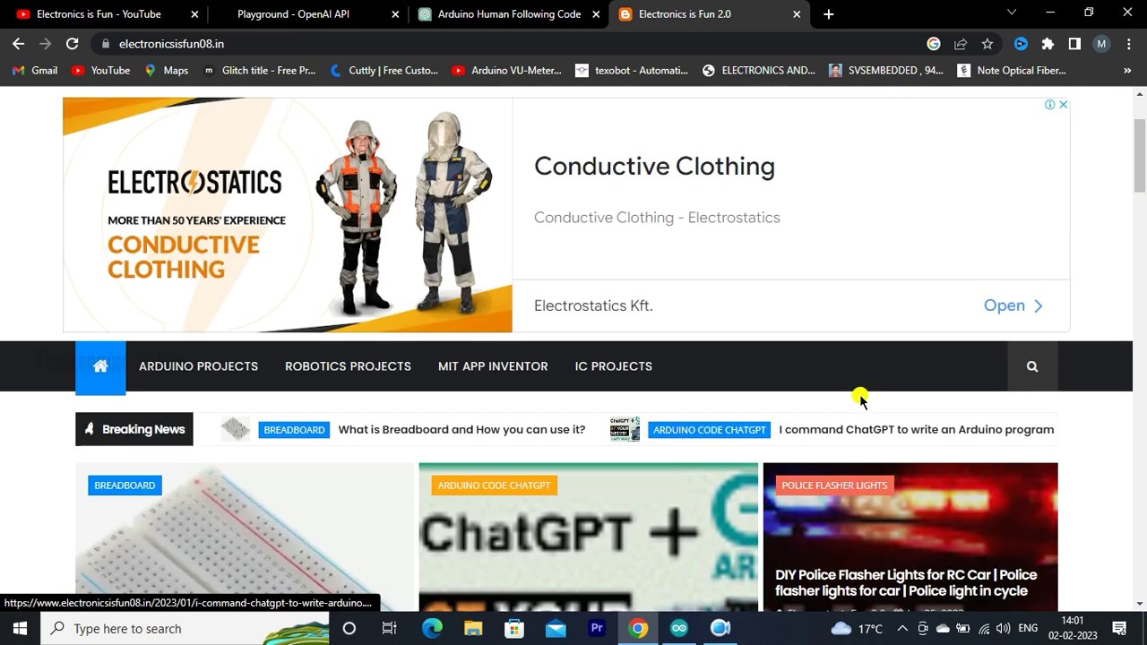
{"action": "scroll", "coordinate": [861, 400], "scroll_direction": "up", "scroll_amount": 2}
Search the blog for 'human'
{"action": "left_click", "coordinate": [1031, 475]}
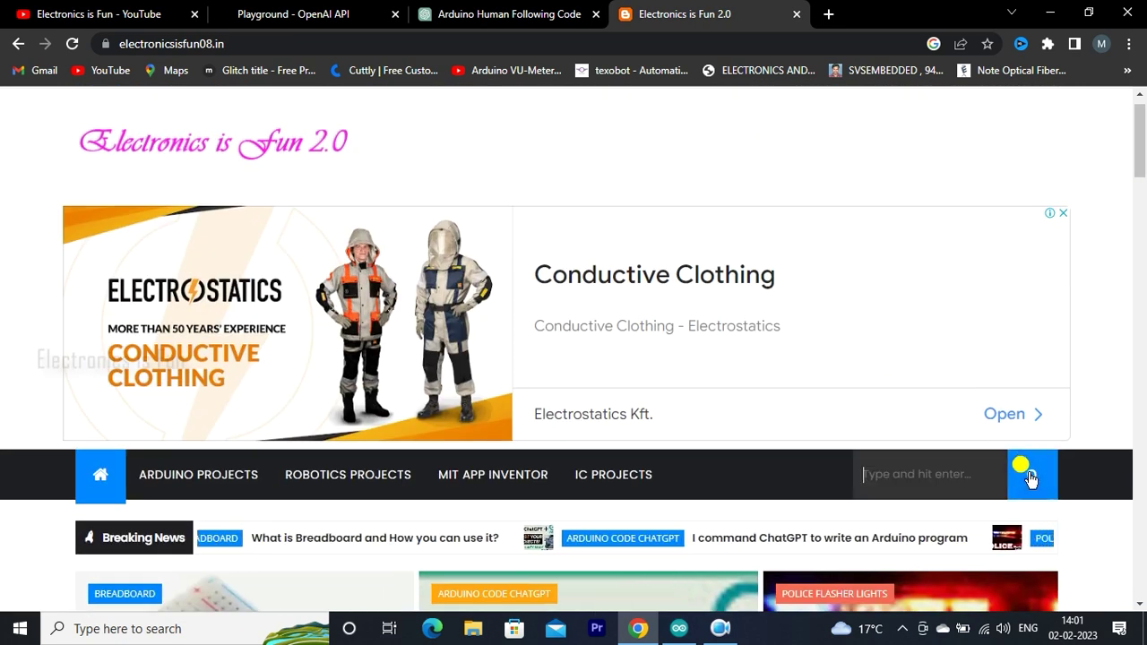
{"action": "left_click", "coordinate": [910, 462]}
{"action": "type", "text": "human"}
{"action": "key", "text": "Return"}
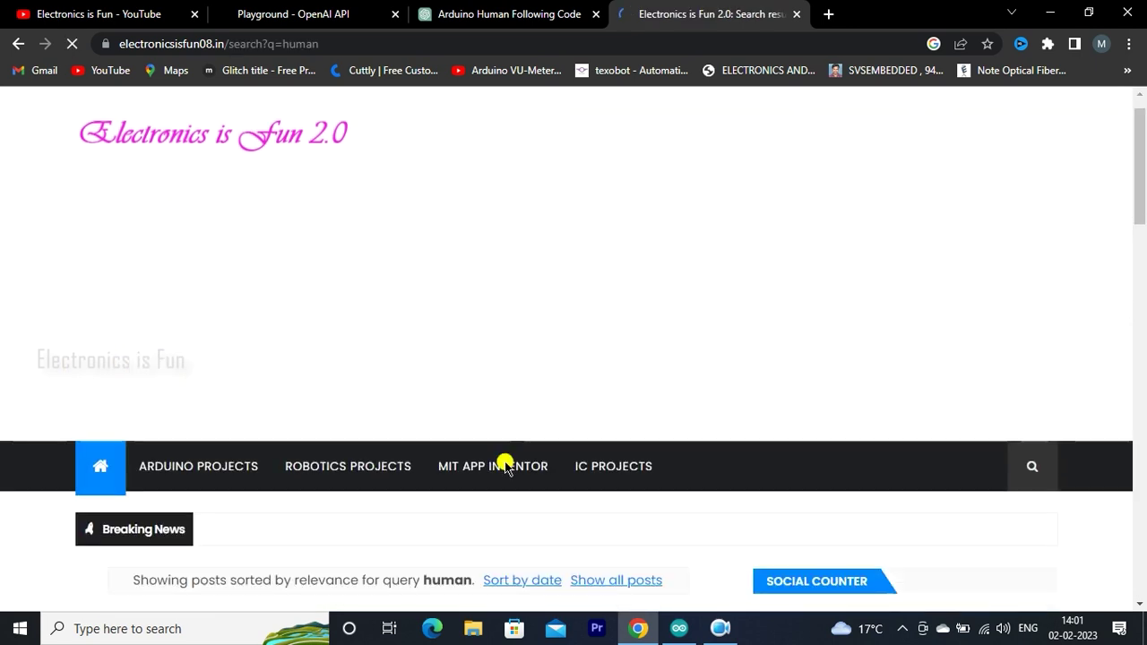
Dismiss the ad, scroll to the article's robot code, then return to the human sketch
{"action": "scroll", "coordinate": [504, 465], "scroll_direction": "down", "scroll_amount": 6}
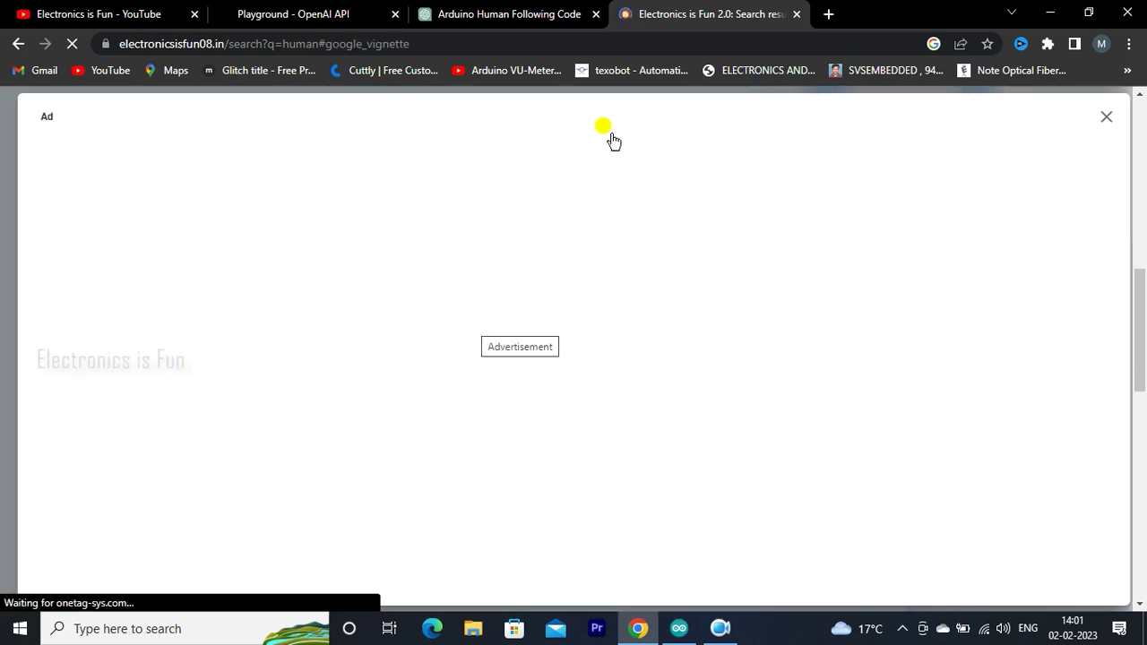
{"action": "left_click", "coordinate": [1108, 116]}
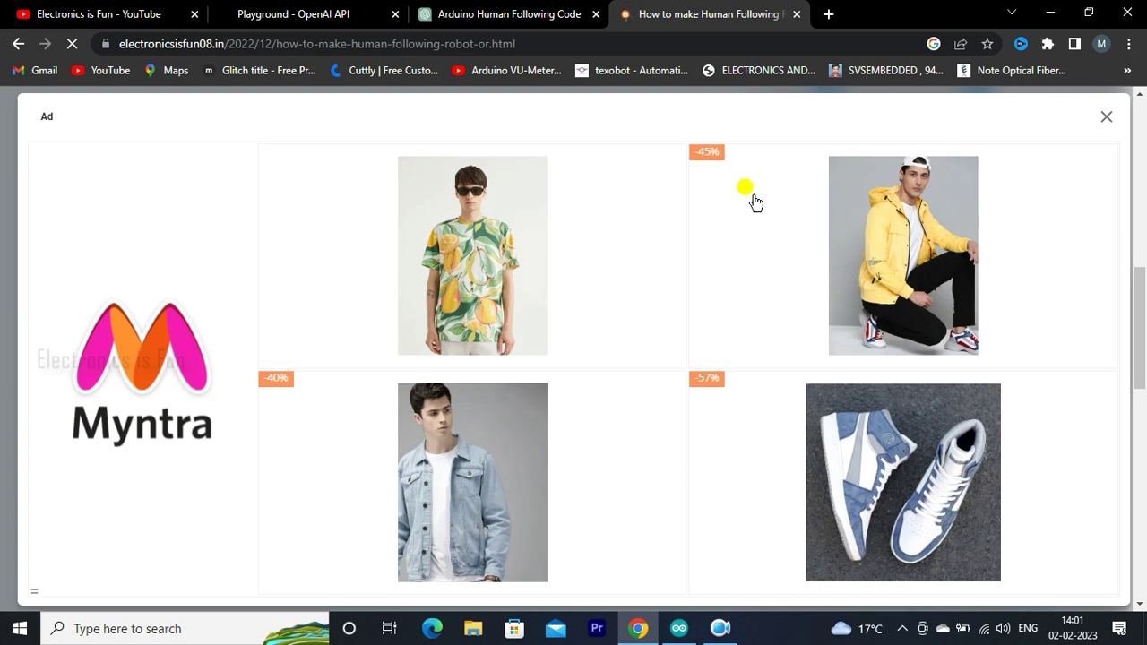
{"action": "scroll", "coordinate": [592, 399], "scroll_direction": "down", "scroll_amount": 3}
{"action": "scroll", "coordinate": [591, 399], "scroll_direction": "down", "scroll_amount": 2}
{"action": "scroll", "coordinate": [591, 399], "scroll_direction": "down", "scroll_amount": 3}
{"action": "scroll", "coordinate": [597, 392], "scroll_direction": "down", "scroll_amount": 5}
{"action": "scroll", "coordinate": [594, 377], "scroll_direction": "down", "scroll_amount": 5}
{"action": "scroll", "coordinate": [594, 360], "scroll_direction": "down", "scroll_amount": 5}
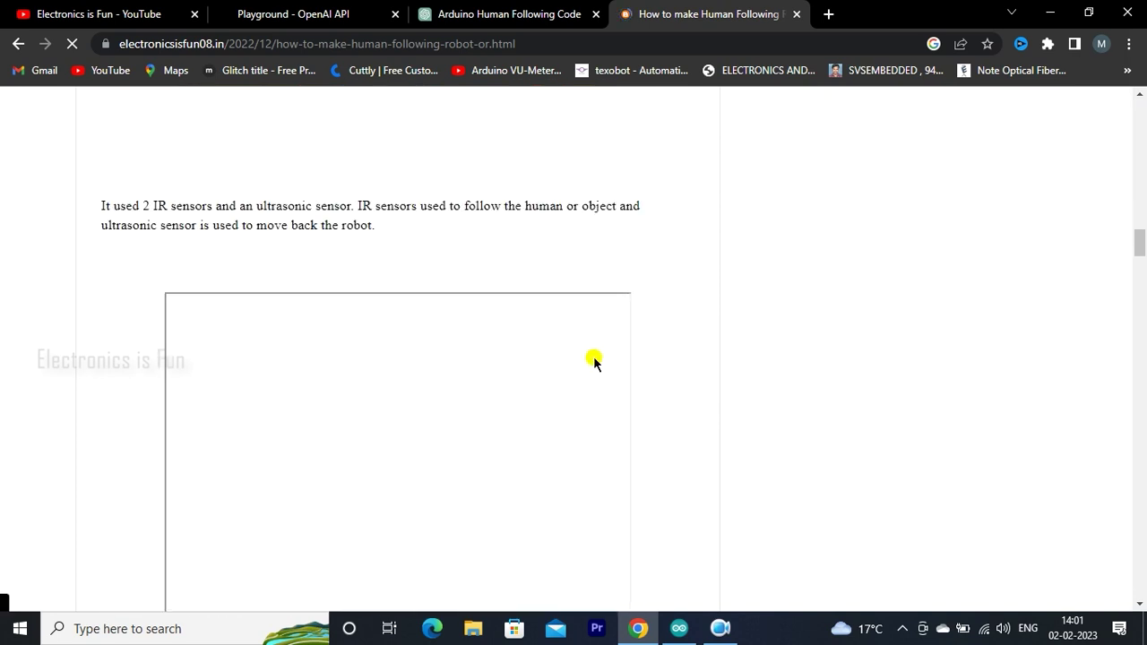
{"action": "scroll", "coordinate": [610, 296], "scroll_direction": "down", "scroll_amount": 3}
{"action": "scroll", "coordinate": [617, 269], "scroll_direction": "down", "scroll_amount": 3}
{"action": "scroll", "coordinate": [616, 269], "scroll_direction": "down", "scroll_amount": 3}
{"action": "scroll", "coordinate": [616, 274], "scroll_direction": "down", "scroll_amount": 3}
{"action": "scroll", "coordinate": [618, 379], "scroll_direction": "down", "scroll_amount": 5}
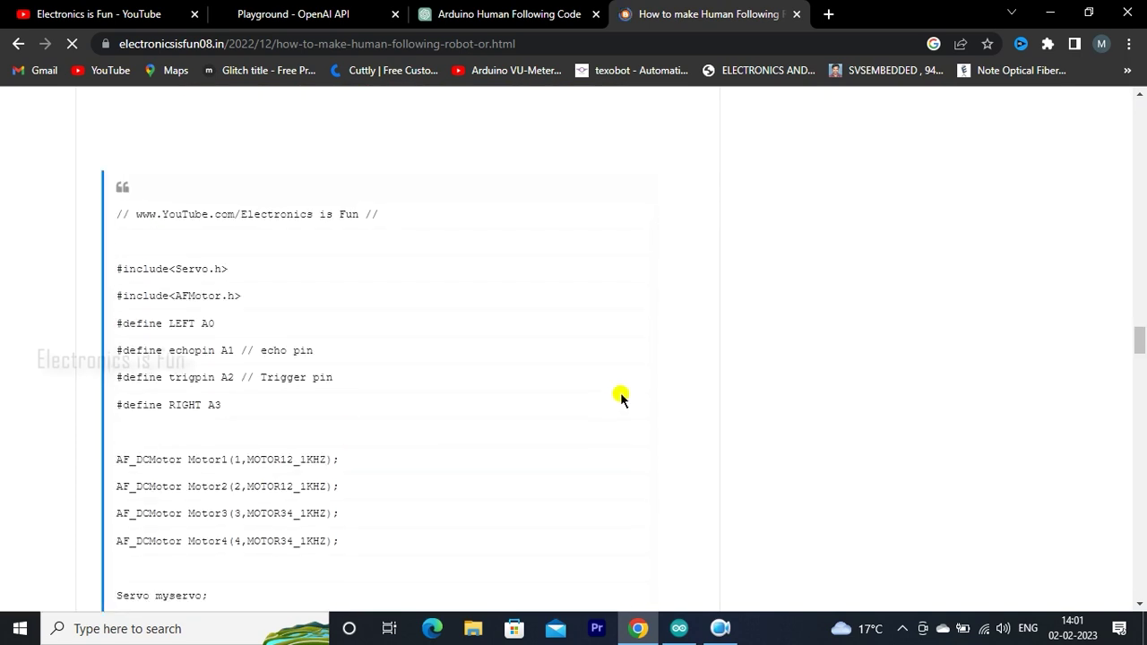
{"action": "scroll", "coordinate": [618, 401], "scroll_direction": "down", "scroll_amount": 2}
{"action": "scroll", "coordinate": [329, 320], "scroll_direction": "down", "scroll_amount": 1}
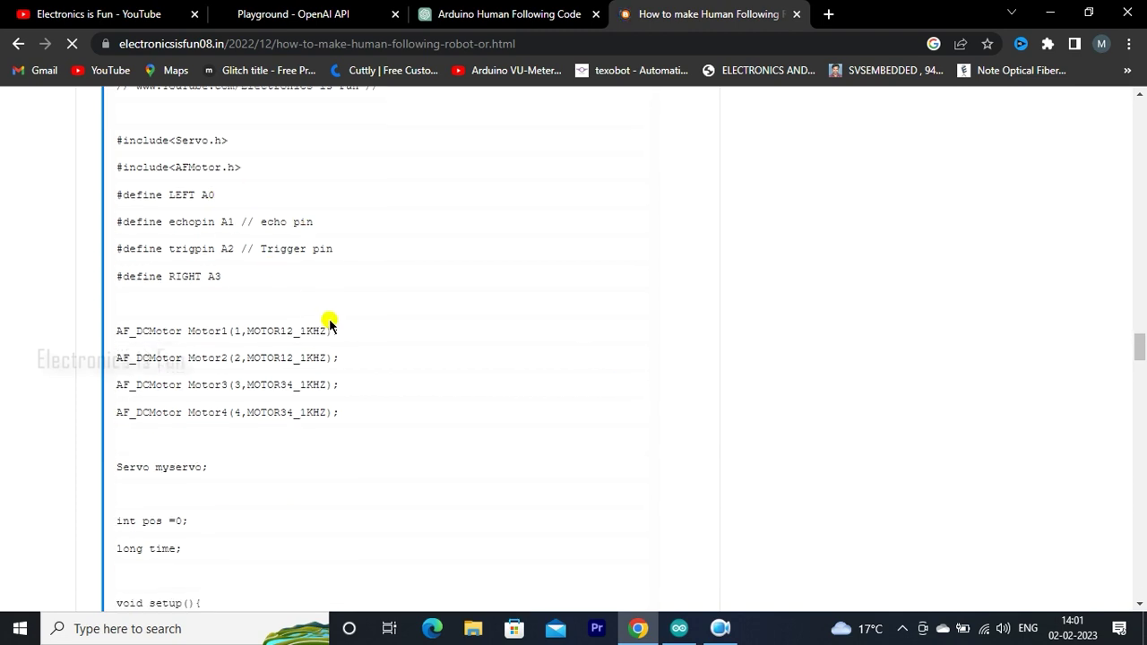
{"action": "scroll", "coordinate": [328, 318], "scroll_direction": "down", "scroll_amount": 1}
{"action": "scroll", "coordinate": [328, 316], "scroll_direction": "down", "scroll_amount": 1}
{"action": "scroll", "coordinate": [329, 312], "scroll_direction": "down", "scroll_amount": 1}
{"action": "scroll", "coordinate": [330, 310], "scroll_direction": "down", "scroll_amount": 1}
{"action": "scroll", "coordinate": [329, 310], "scroll_direction": "down", "scroll_amount": 1}
{"action": "scroll", "coordinate": [329, 310], "scroll_direction": "down", "scroll_amount": 2}
{"action": "scroll", "coordinate": [328, 310], "scroll_direction": "down", "scroll_amount": 1}
{"action": "scroll", "coordinate": [328, 310], "scroll_direction": "down", "scroll_amount": 1}
{"action": "scroll", "coordinate": [328, 305], "scroll_direction": "down", "scroll_amount": 1}
{"action": "scroll", "coordinate": [326, 300], "scroll_direction": "down", "scroll_amount": 2}
{"action": "scroll", "coordinate": [329, 297], "scroll_direction": "down", "scroll_amount": 1}
{"action": "scroll", "coordinate": [329, 297], "scroll_direction": "down", "scroll_amount": 1}
{"action": "scroll", "coordinate": [330, 298], "scroll_direction": "down", "scroll_amount": 1}
{"action": "scroll", "coordinate": [328, 294], "scroll_direction": "down", "scroll_amount": 4}
{"action": "scroll", "coordinate": [329, 290], "scroll_direction": "down", "scroll_amount": 3}
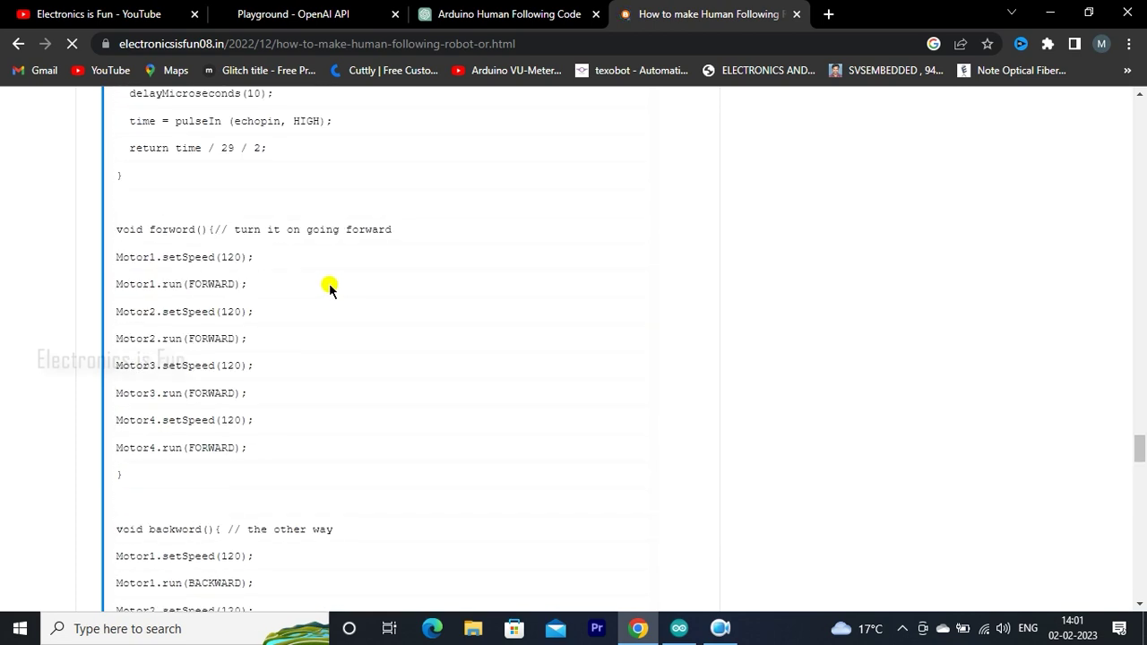
{"action": "left_click", "coordinate": [678, 628]}
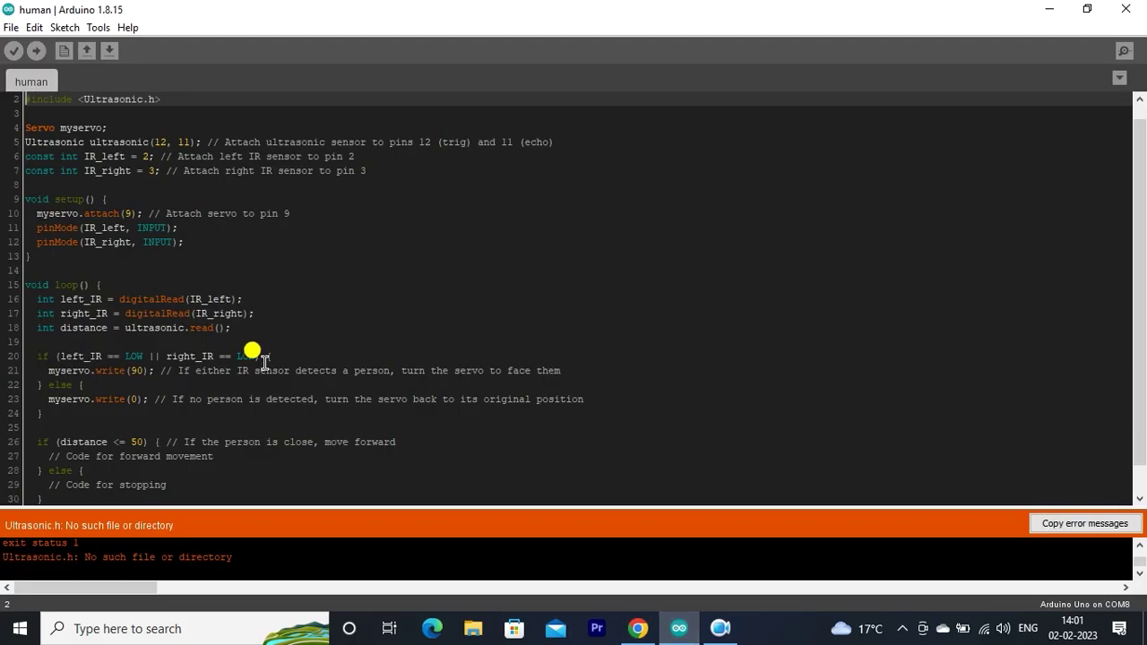
{"action": "scroll", "coordinate": [264, 357], "scroll_direction": "up", "scroll_amount": 1}
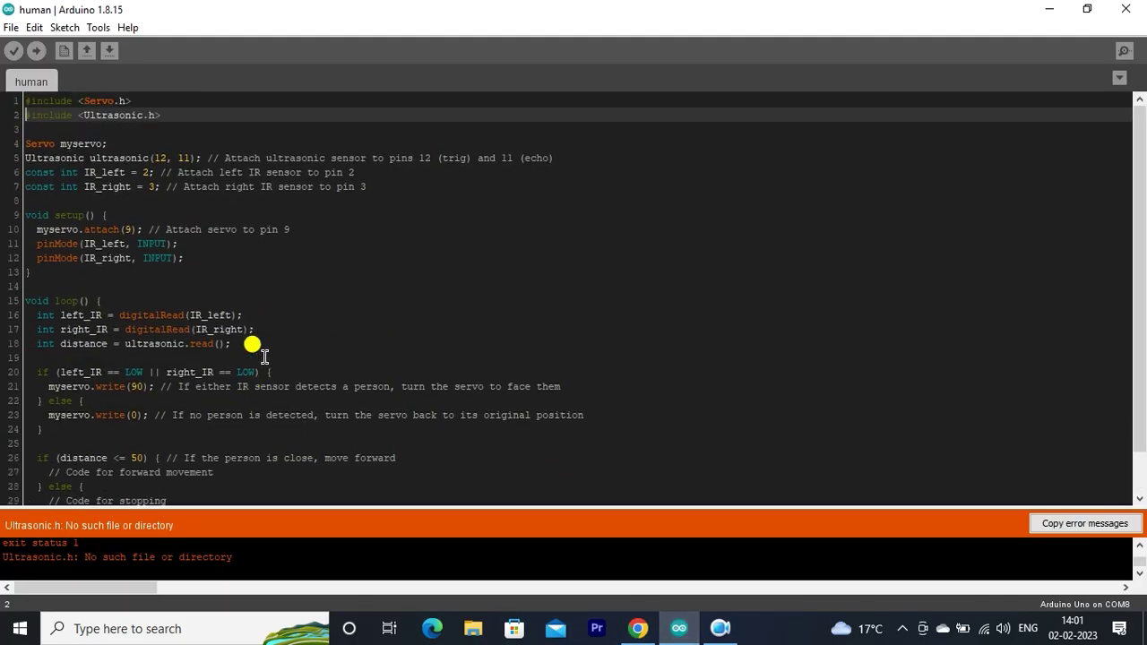
Hide Arduino IDE and scroll through the blog's human-following robot code in Chrome
{"action": "left_click", "coordinate": [1057, 8]}
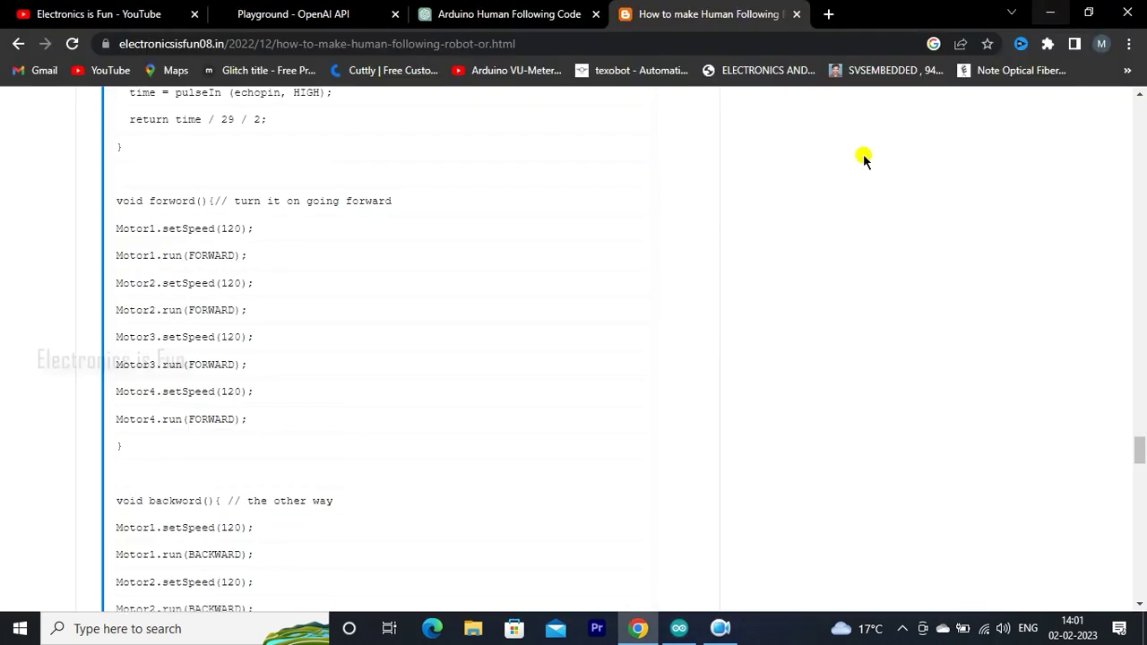
{"action": "scroll", "coordinate": [684, 359], "scroll_direction": "down", "scroll_amount": 2}
{"action": "scroll", "coordinate": [683, 356], "scroll_direction": "down", "scroll_amount": 1}
{"action": "scroll", "coordinate": [684, 356], "scroll_direction": "down", "scroll_amount": 4}
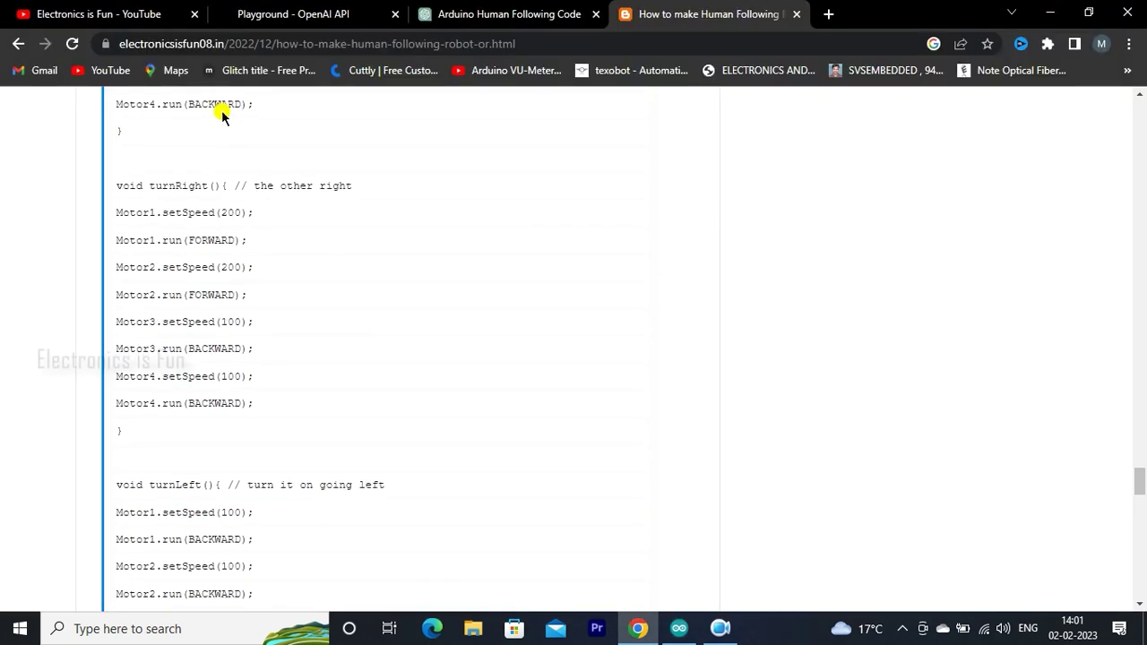
Scroll through ChatGPT's human-following code, then return to the Electronics is Fun Videos page
{"action": "left_click", "coordinate": [103, 11]}
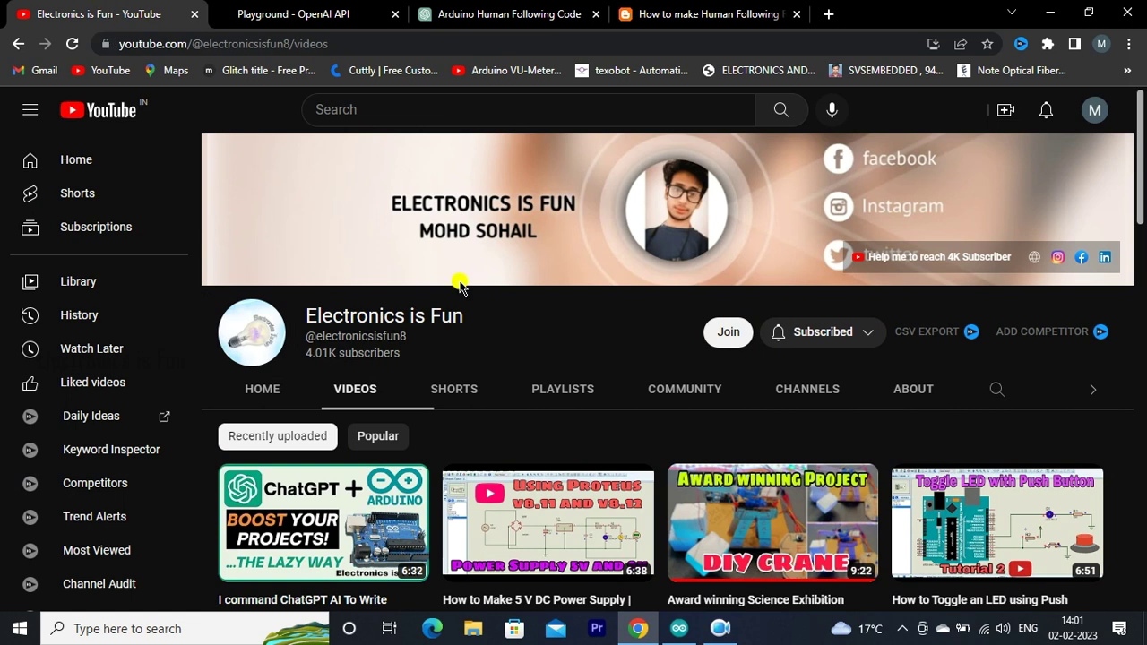
{"action": "left_click", "coordinate": [478, 9]}
{"action": "scroll", "coordinate": [451, 323], "scroll_direction": "down", "scroll_amount": 1}
{"action": "scroll", "coordinate": [451, 323], "scroll_direction": "down", "scroll_amount": 1}
{"action": "scroll", "coordinate": [450, 314], "scroll_direction": "down", "scroll_amount": 1}
{"action": "scroll", "coordinate": [451, 310], "scroll_direction": "down", "scroll_amount": 1}
{"action": "scroll", "coordinate": [451, 310], "scroll_direction": "down", "scroll_amount": 2}
{"action": "scroll", "coordinate": [444, 285], "scroll_direction": "down", "scroll_amount": 1}
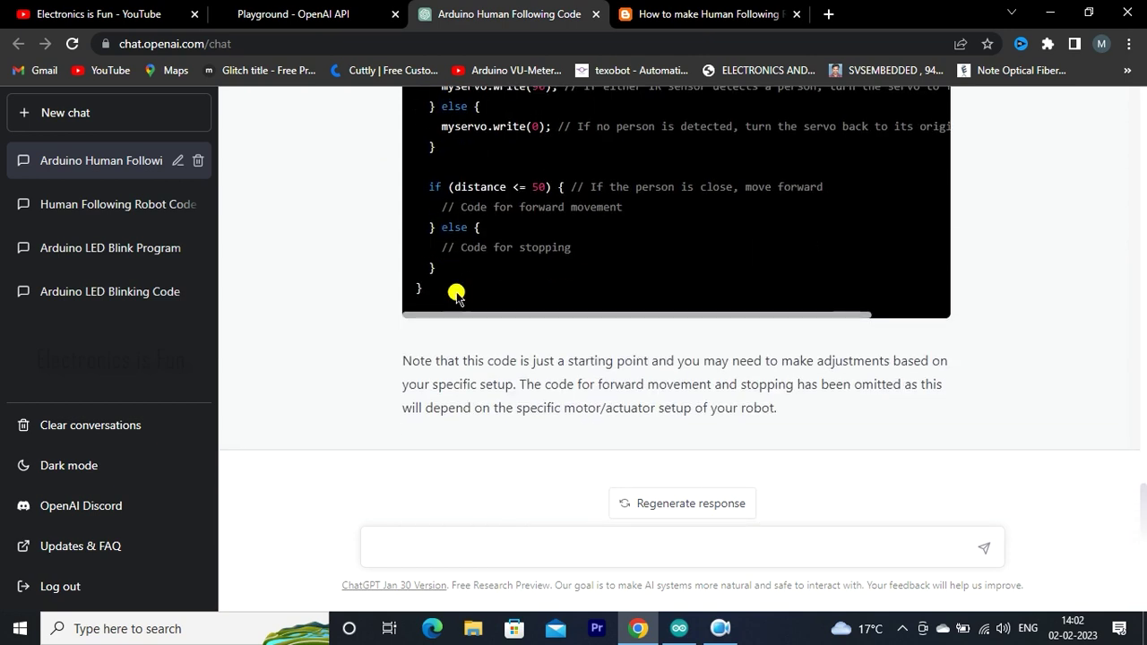
{"action": "left_click", "coordinate": [59, 6]}
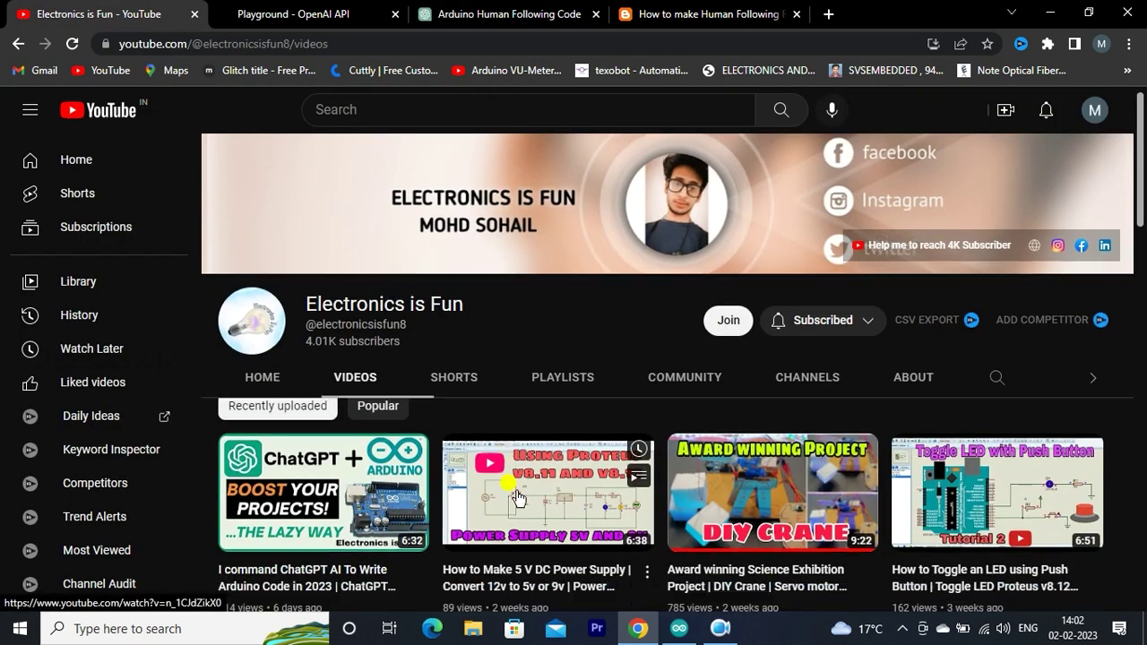